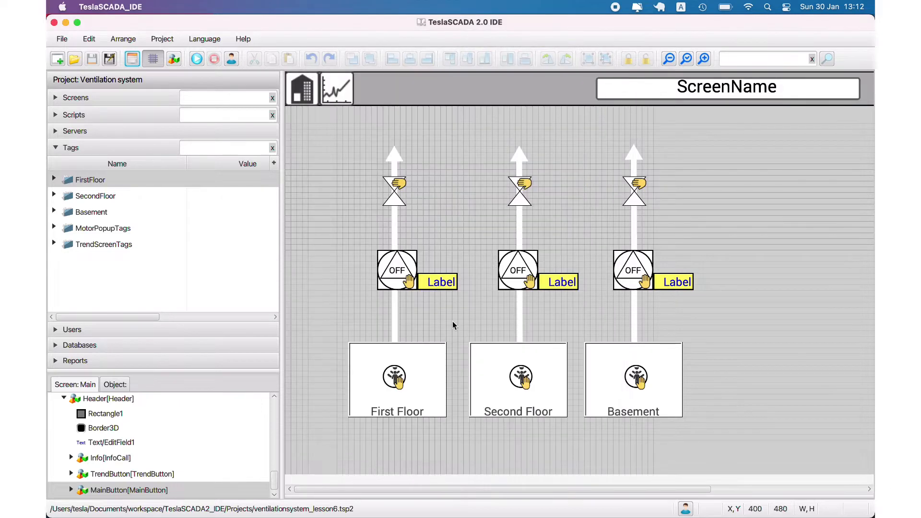
Review the alarm settings of the M01_alarm tag and the general properties of M01_speed in the FirstFloor group
left_click(54, 181)
left_click(54, 181)
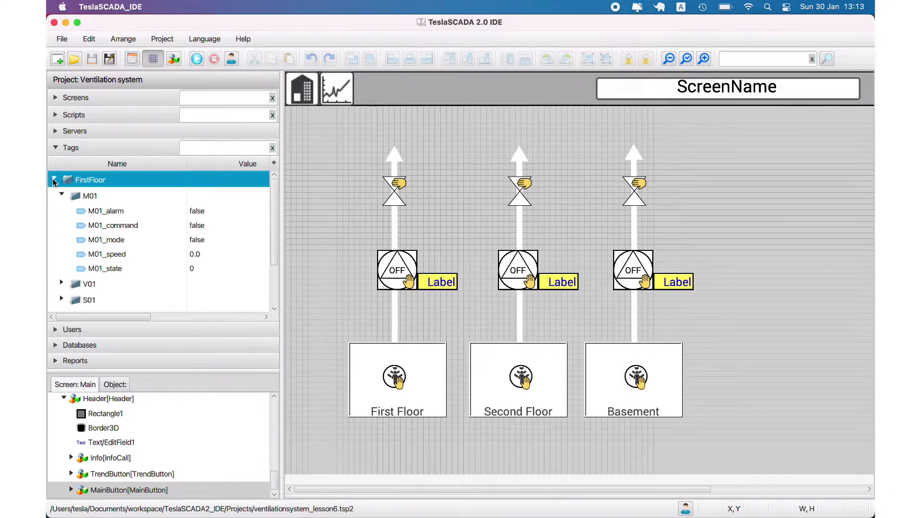
double_click(117, 213)
left_click(424, 85)
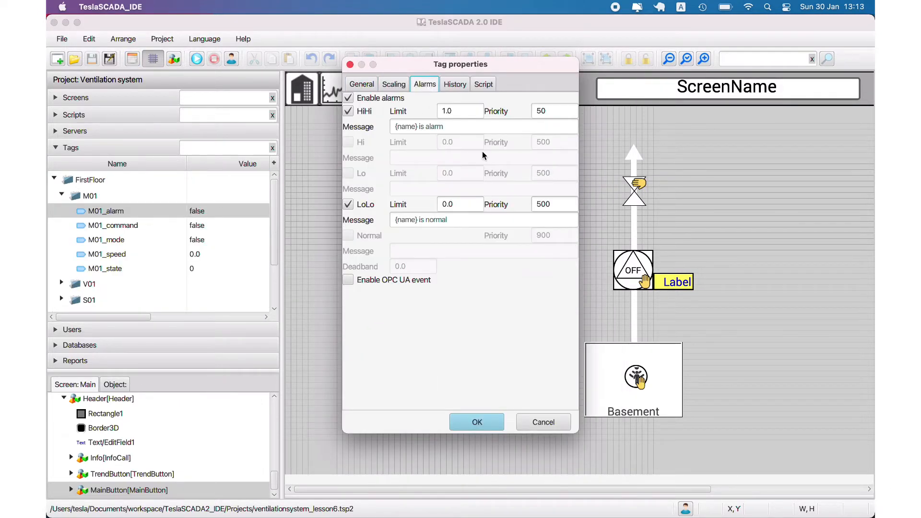
left_click(530, 422)
double_click(106, 254)
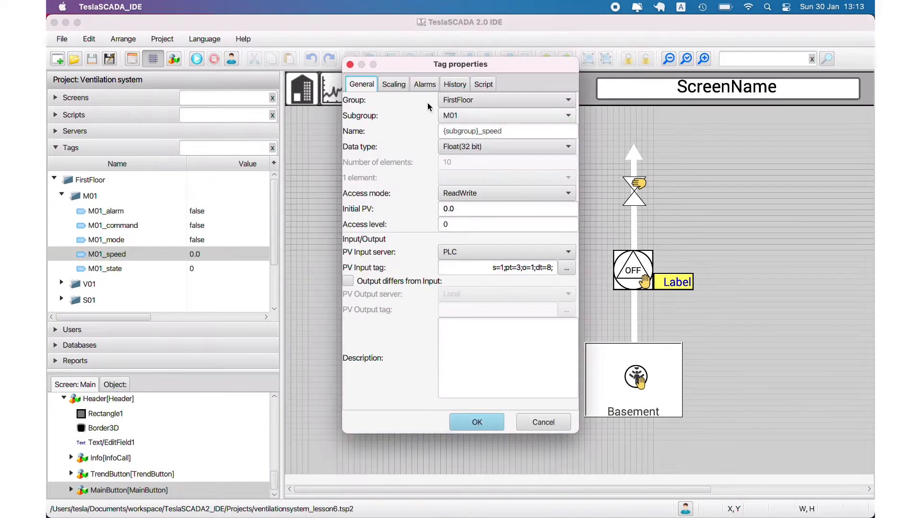
left_click(543, 423)
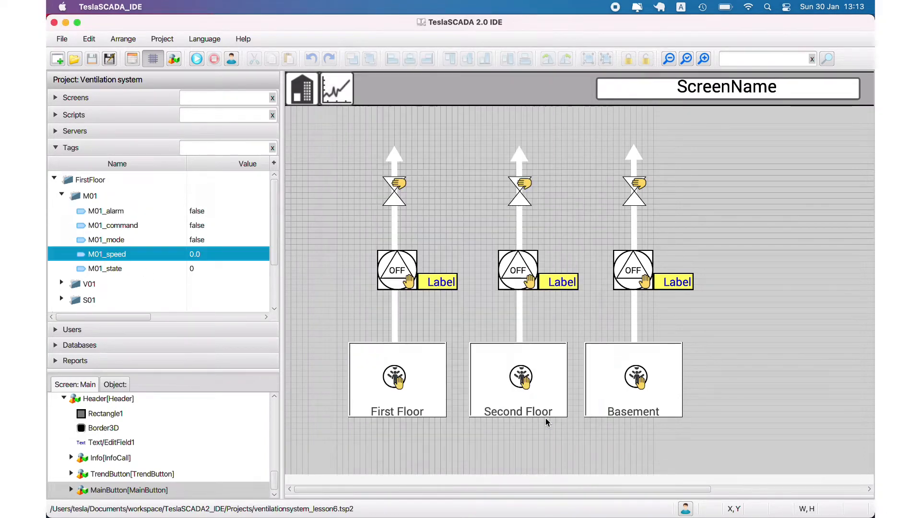
left_click(54, 180)
Create a new general screen named Events in the project
left_click(76, 98)
right_click(79, 188)
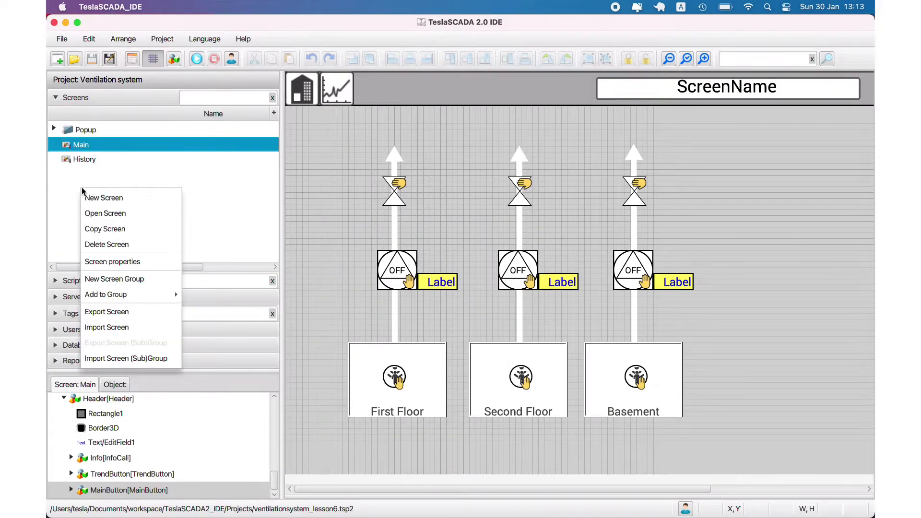
left_click(96, 196)
left_click_drag(469, 153, 381, 143)
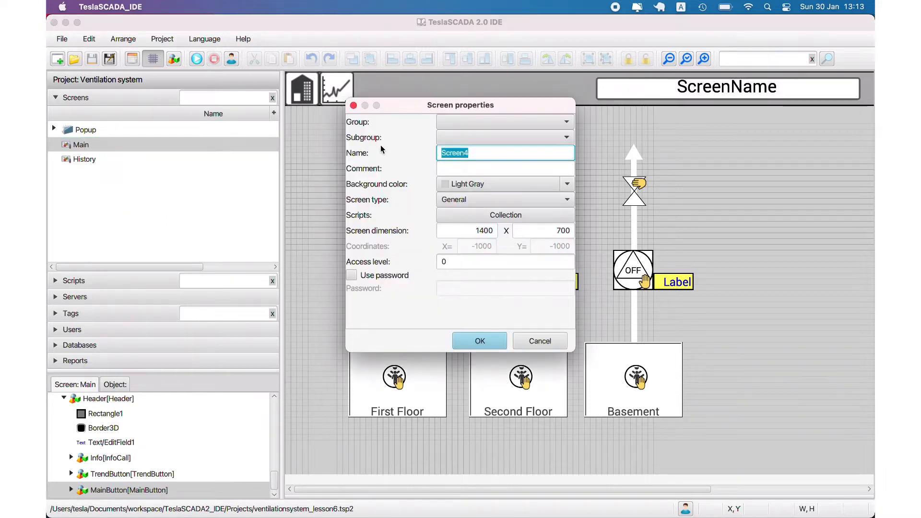
type("Events")
left_click(482, 341)
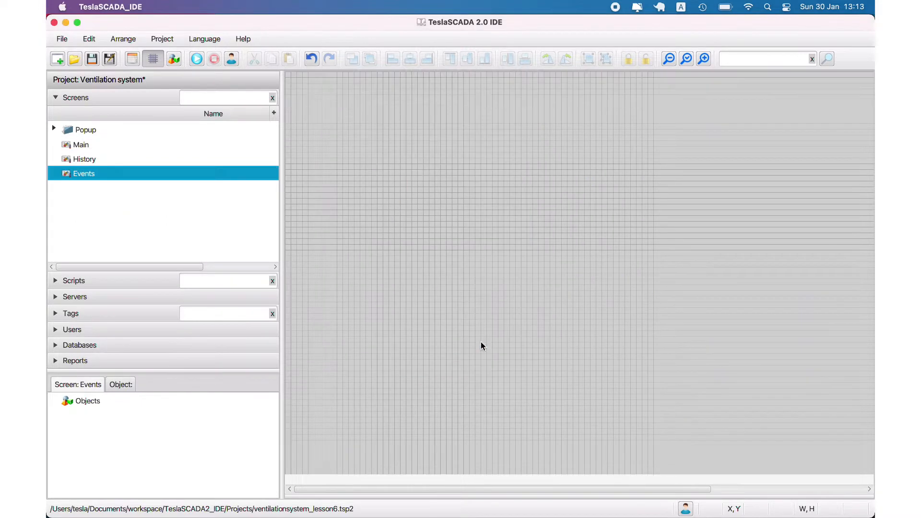
On the Main screen, take MainButton out of the Header group so it becomes a standalone object
left_click(79, 147)
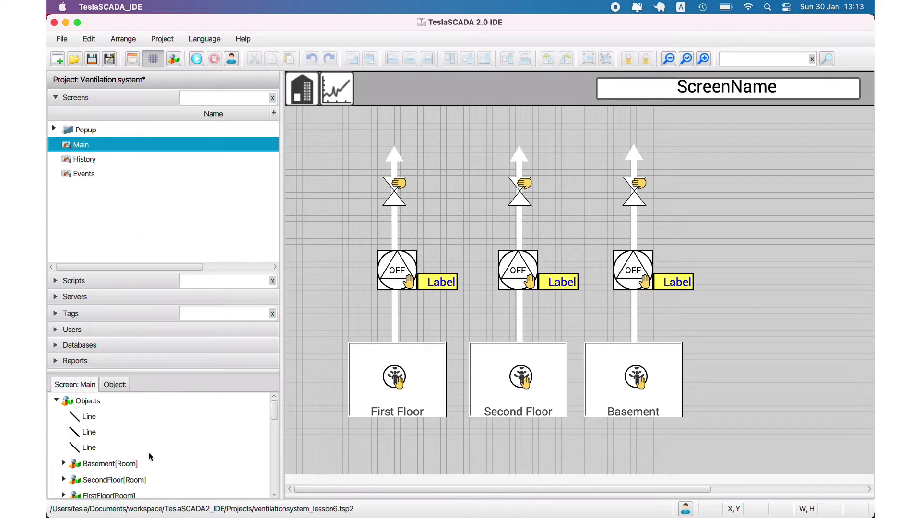
scroll(144, 456, "down", 5)
left_click(98, 493)
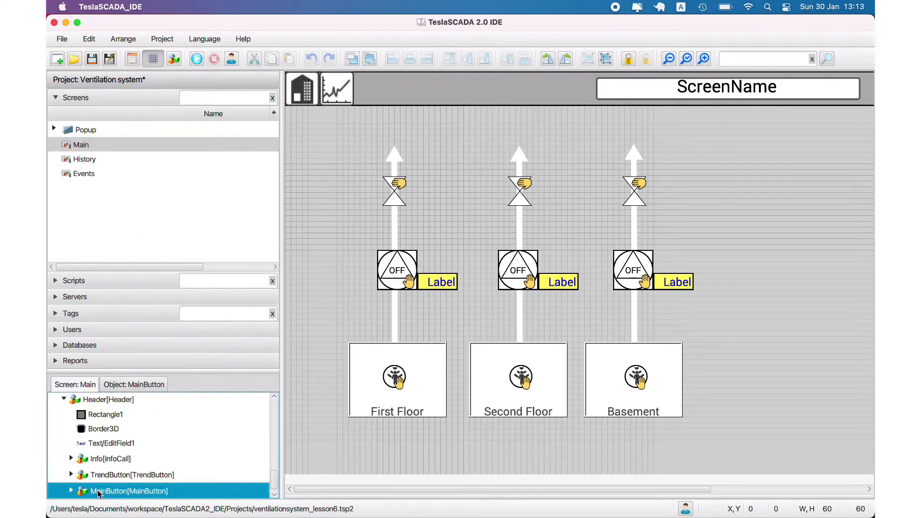
left_click_drag(101, 493, 100, 403)
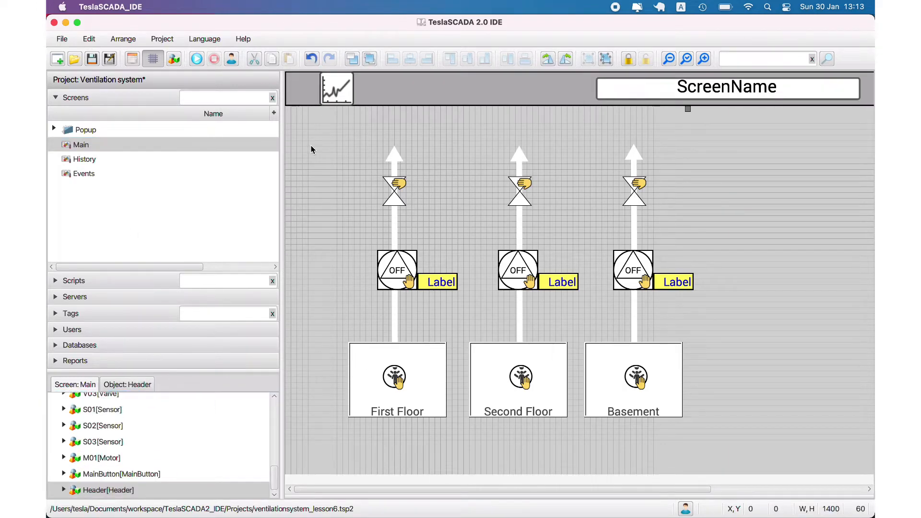
scroll(165, 461, "up", 10)
scroll(164, 461, "down", 7)
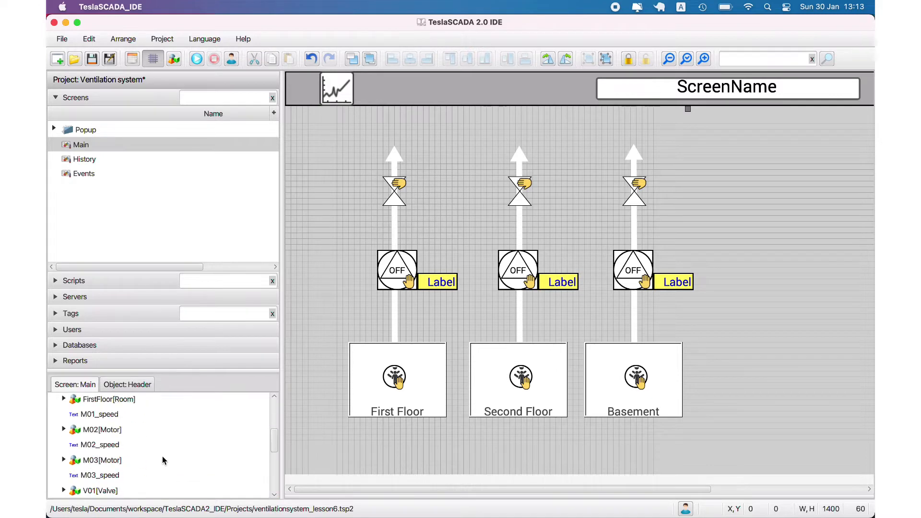
scroll(163, 461, "down", 3)
left_click(117, 474)
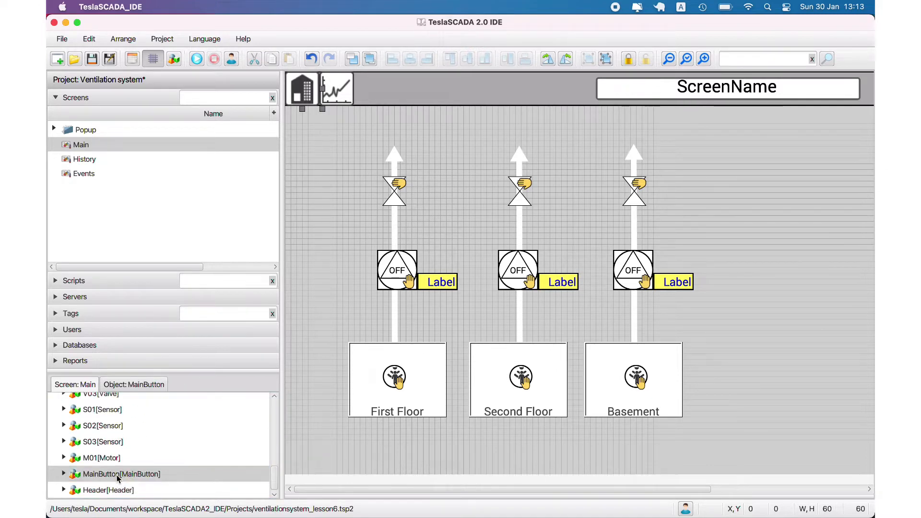
Move MainButton below the header and place two copies of it alongside
left_click_drag(298, 101, 354, 139)
right_click(320, 150)
left_click(338, 216)
right_click(358, 144)
left_click(384, 214)
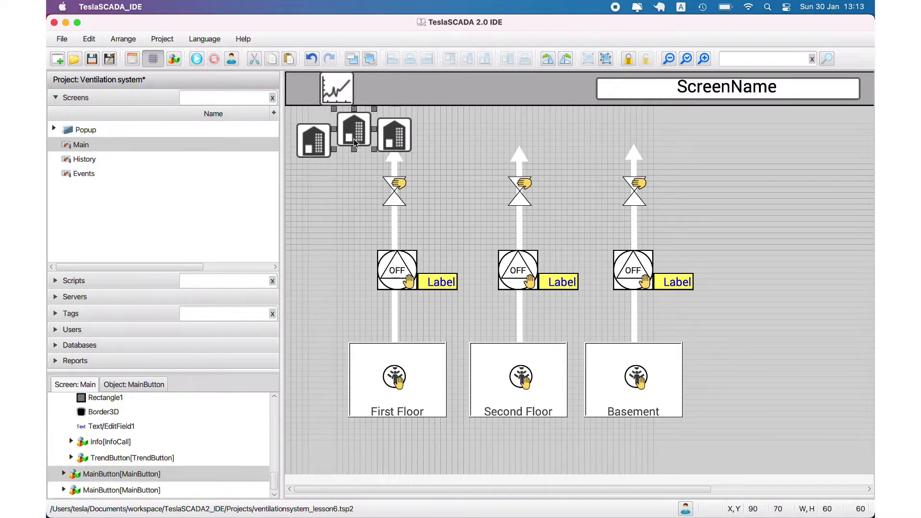
Add the alarm bell picture event.png to the project's global images under the name Event
left_click(133, 59)
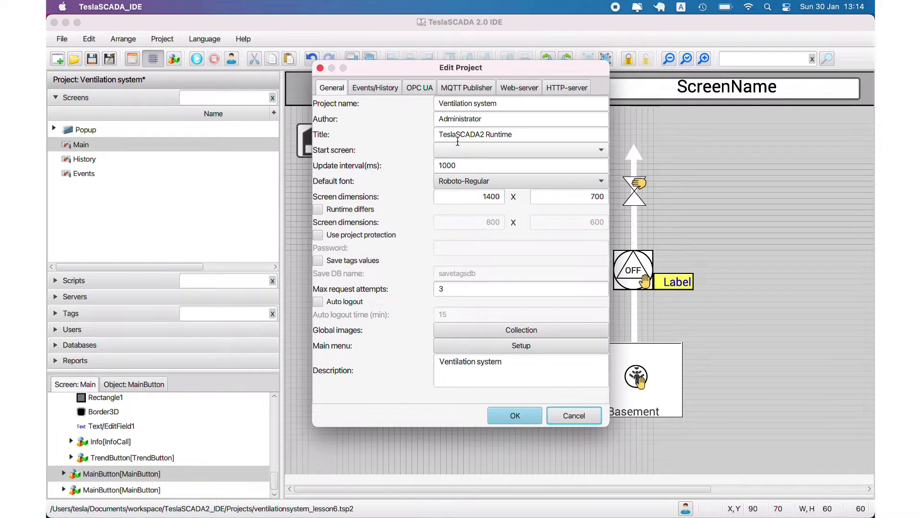
left_click(518, 334)
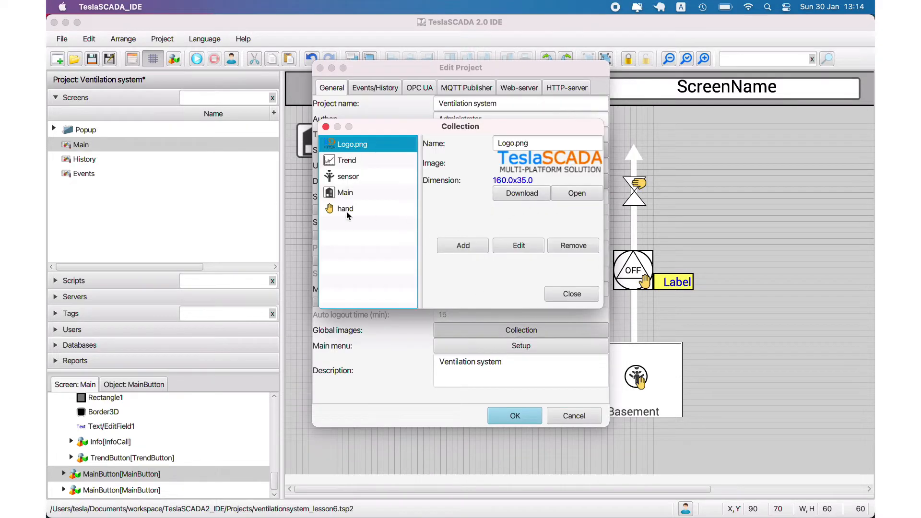
left_click(345, 192)
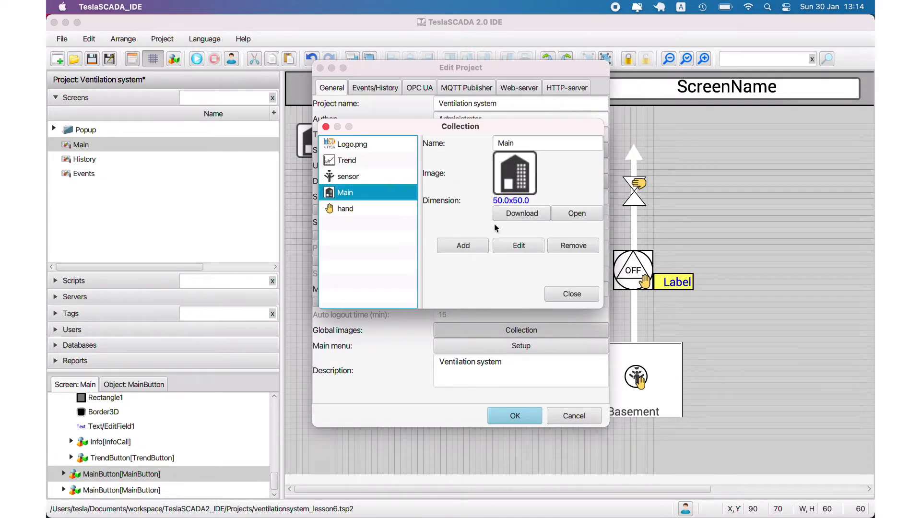
left_click(562, 216)
left_click(284, 260)
double_click(363, 208)
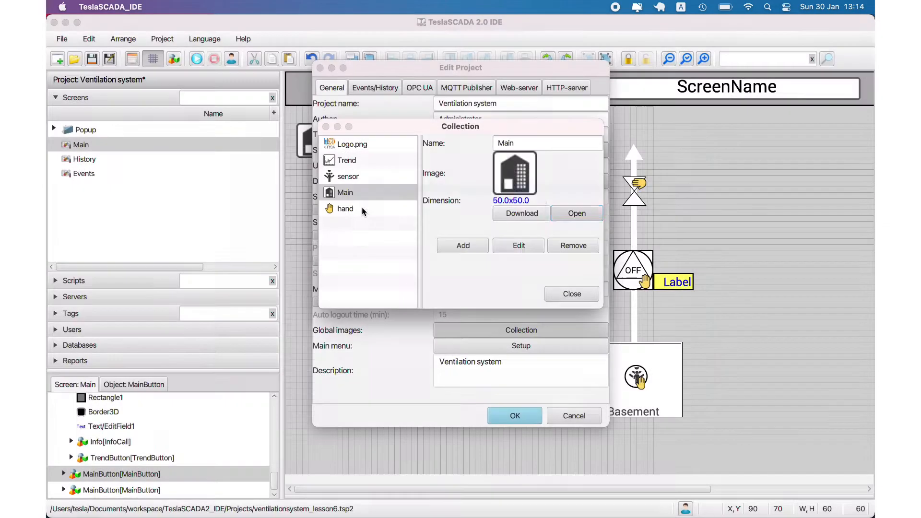
double_click(527, 142)
type("E")
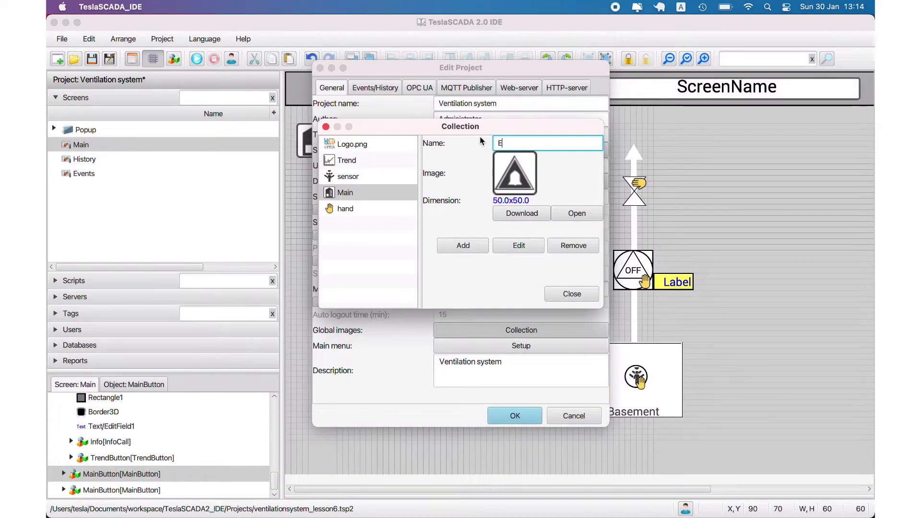
type("vent")
left_click(463, 245)
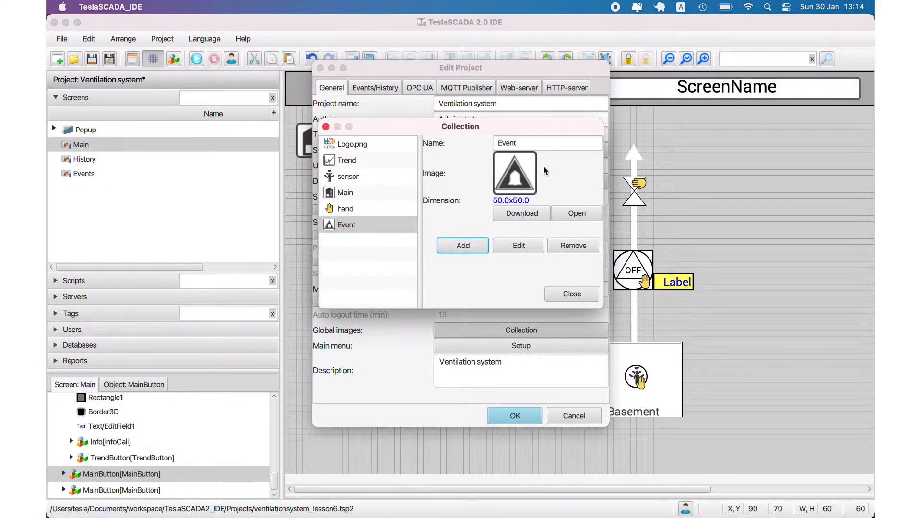
Add return.png to the global images under the name Return and save the project settings
left_click(522, 213)
left_click(354, 219)
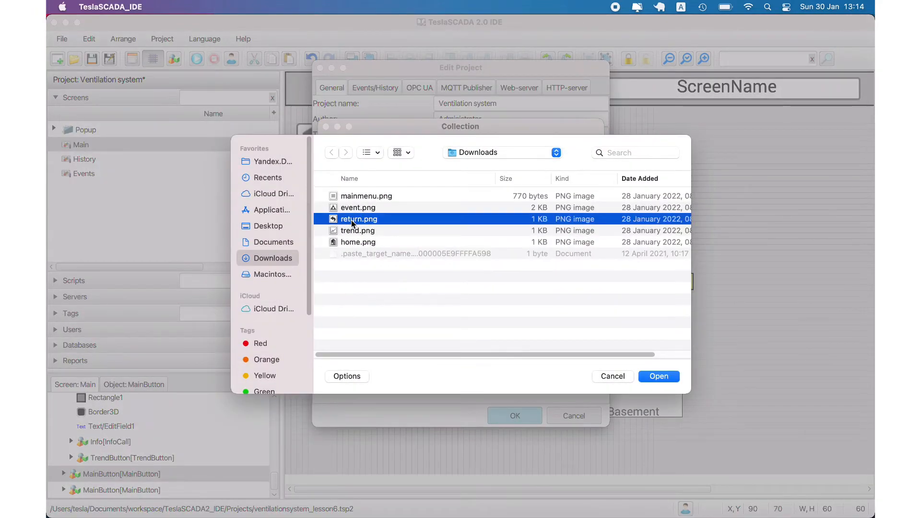
double_click(353, 219)
type("Return")
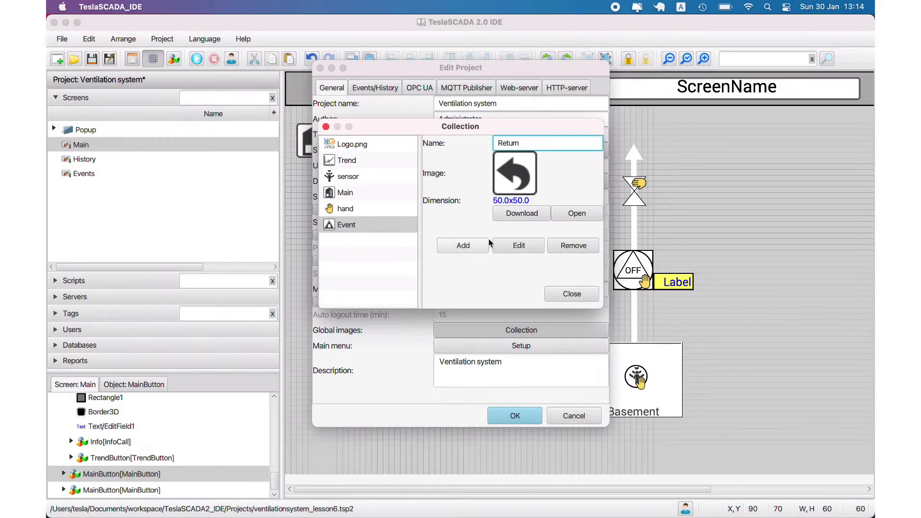
left_click(463, 246)
left_click(572, 293)
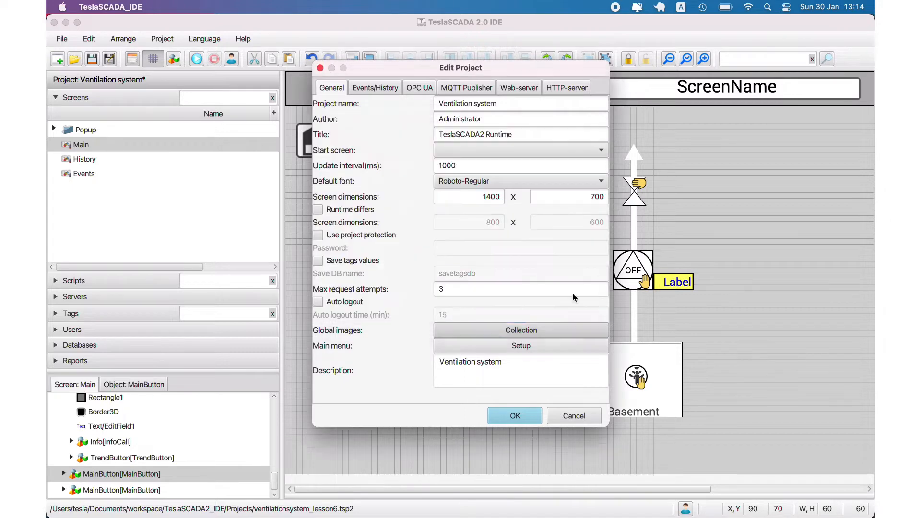
left_click(514, 415)
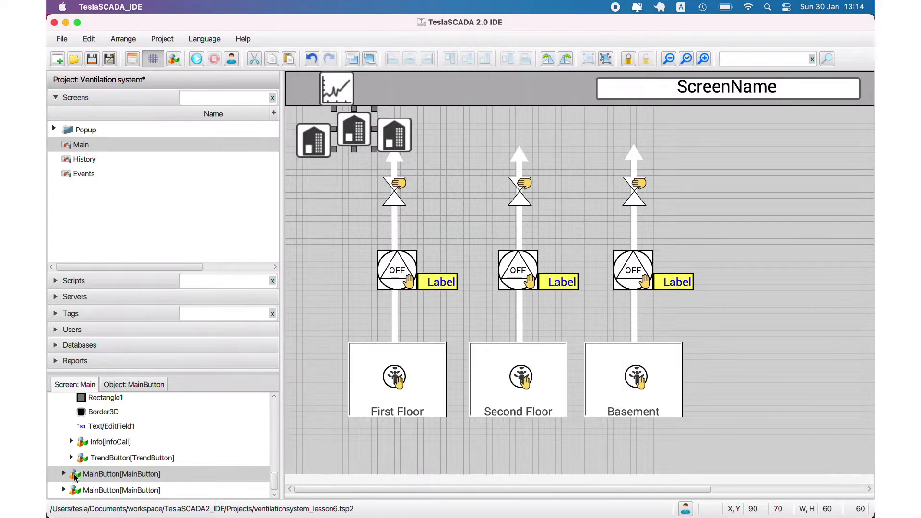
Change the picture of the middle MainButton copy to the Event image
left_click(64, 473)
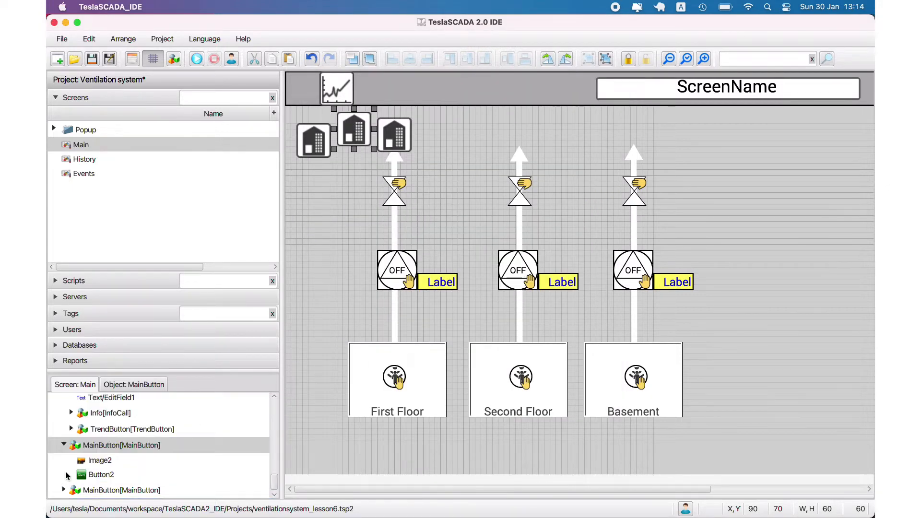
left_click(98, 475)
double_click(100, 462)
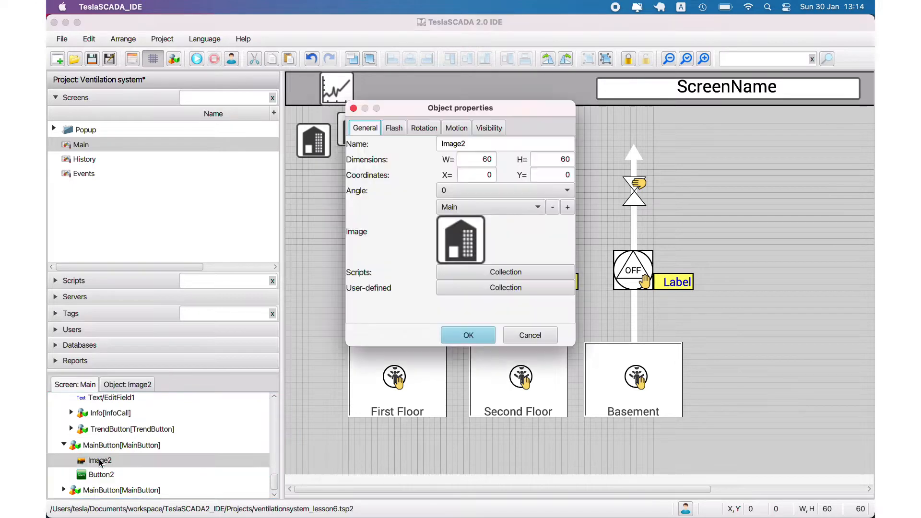
left_click(529, 202)
left_click(466, 263)
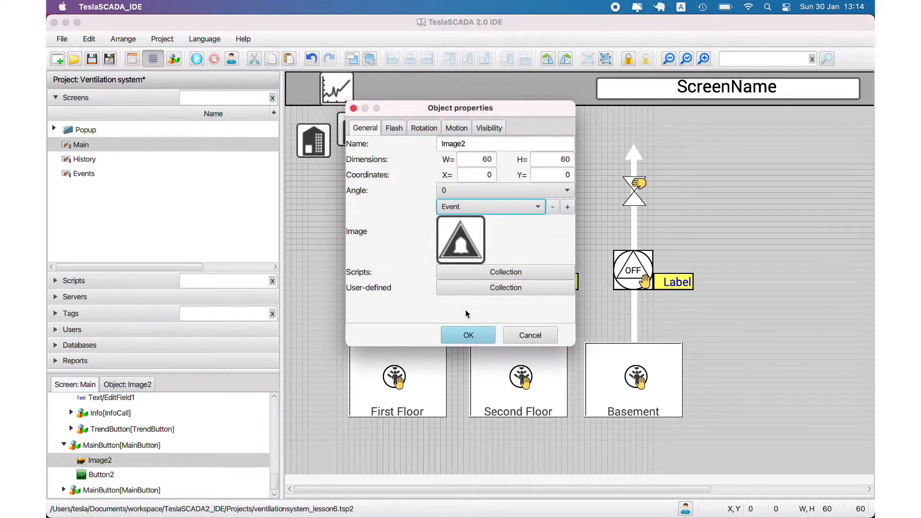
left_click(468, 335)
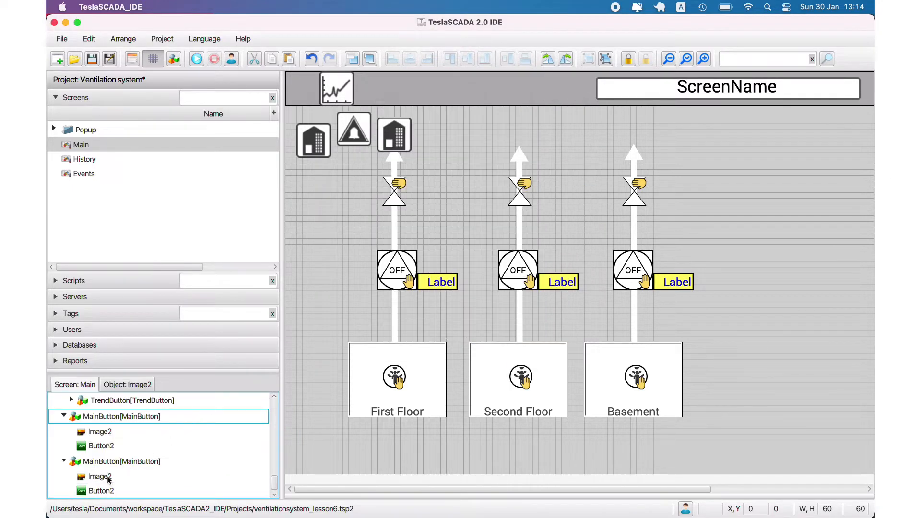
Set both the template and the name of the copy with the alarm bell picture to EventButton
left_click(95, 491)
double_click(109, 417)
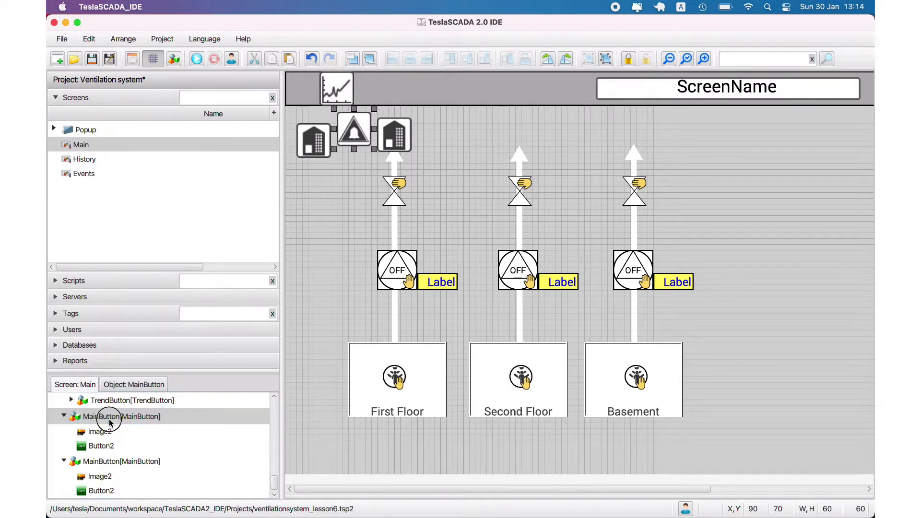
left_click_drag(458, 144, 441, 160)
type("Event")
key("BackSpace")
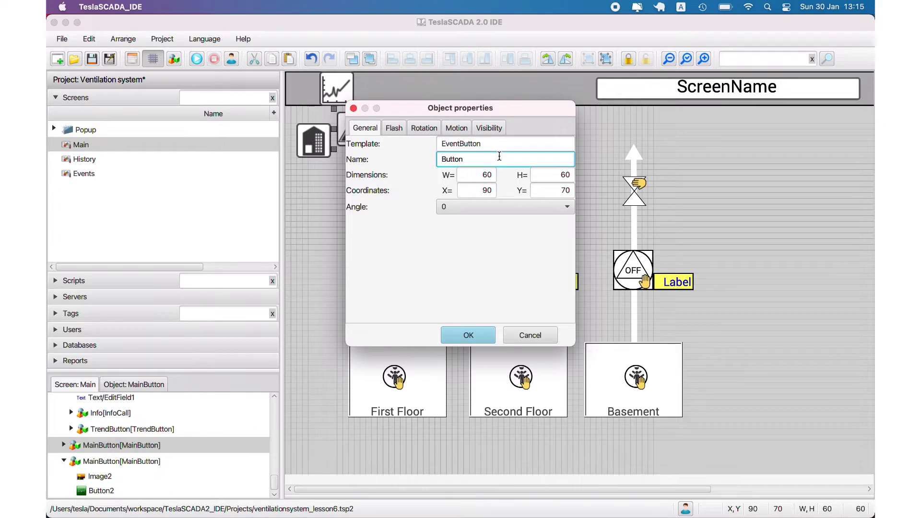
type("Event")
left_click(468, 335)
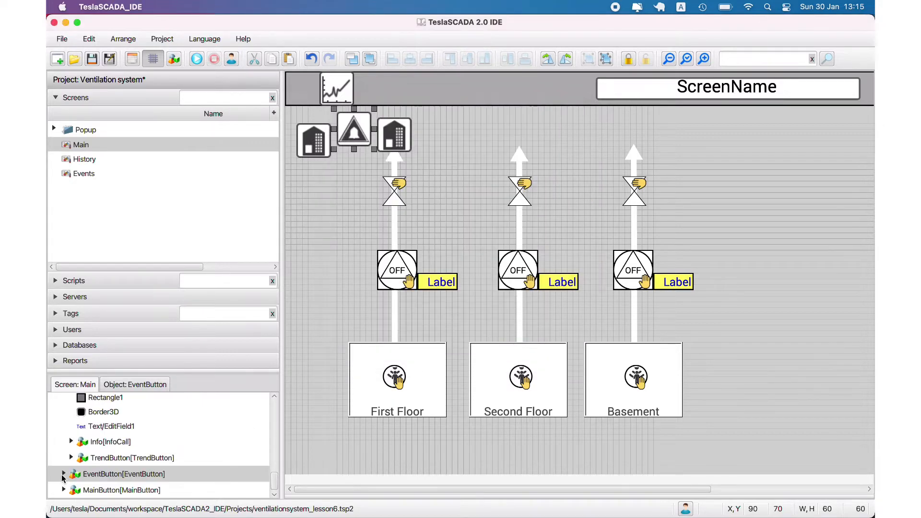
Make the Button2 object inside EventButton call the Events screen
left_click(63, 475)
double_click(101, 475)
left_click(379, 100)
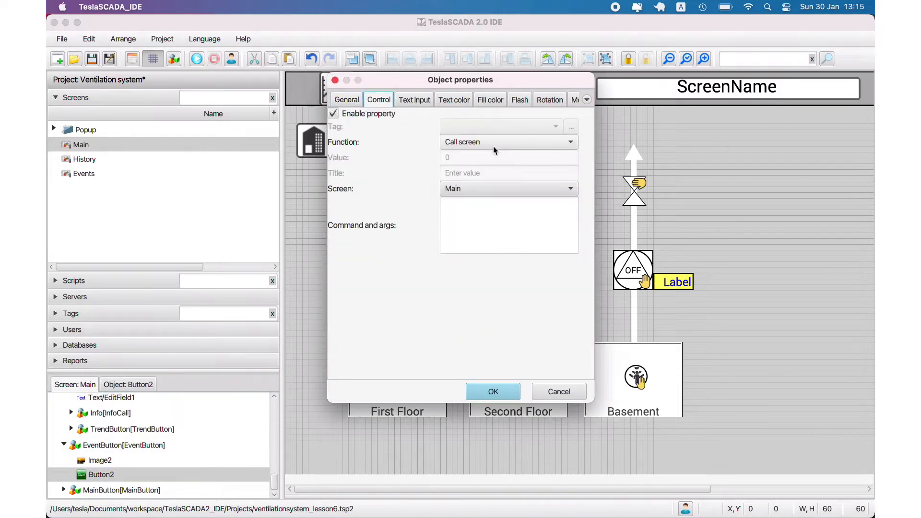
left_click(475, 188)
left_click(471, 230)
left_click(493, 391)
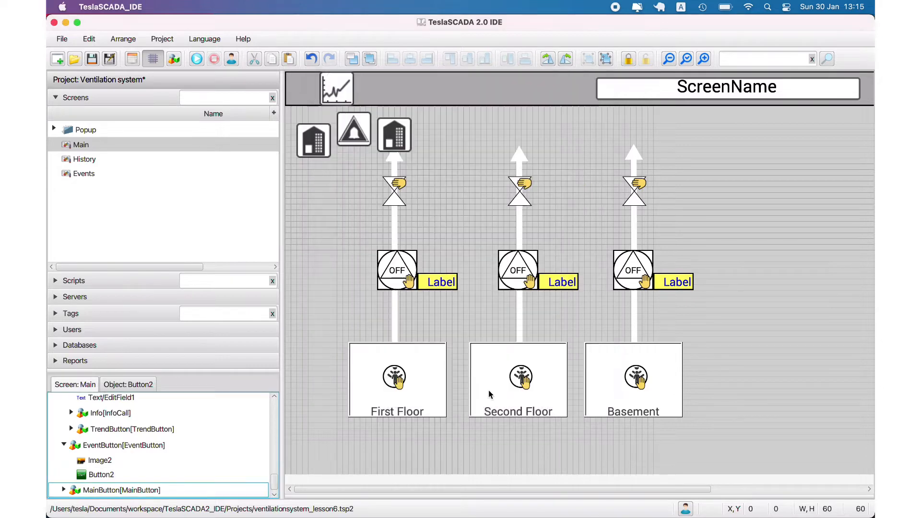
Set both the template and the name of the remaining MainButton copy beside the alarm bell button to ReturnButton
left_click(403, 141)
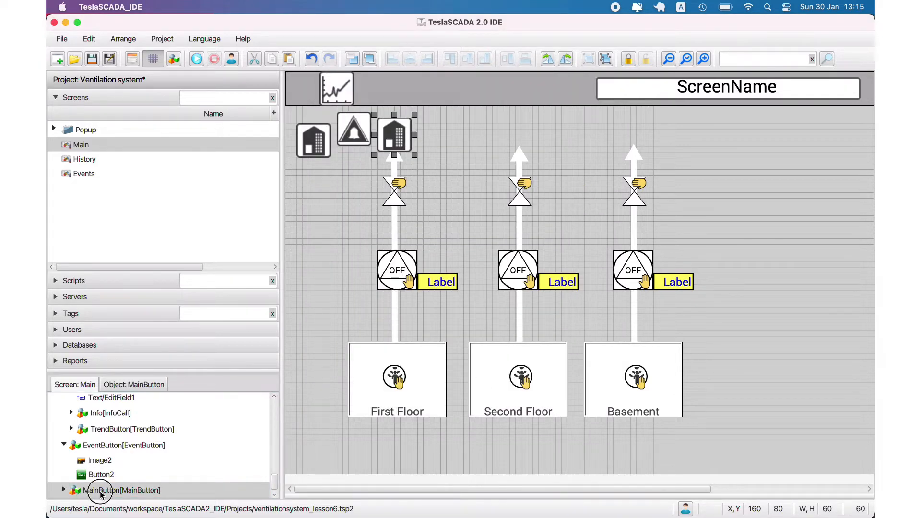
double_click(72, 490)
left_click_drag(458, 143, 425, 145)
key("BackSpace")
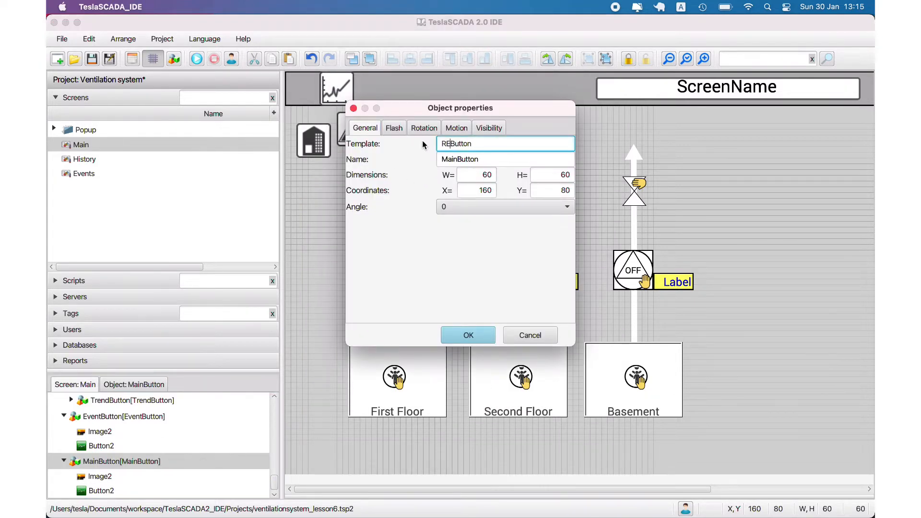
type("Return")
left_click(460, 157)
key("BackSpace")
key("BackSpace")
key("BackSpace")
key("BackSpace")
type("Return")
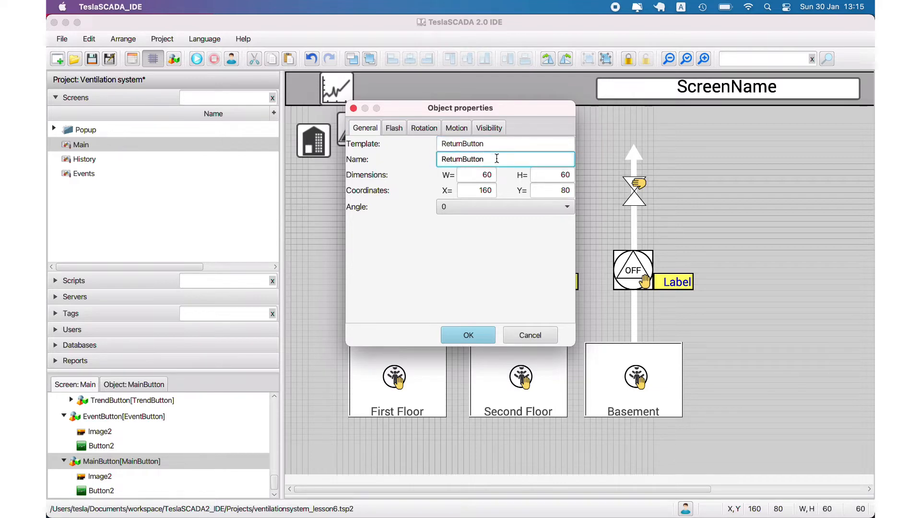
left_click(468, 335)
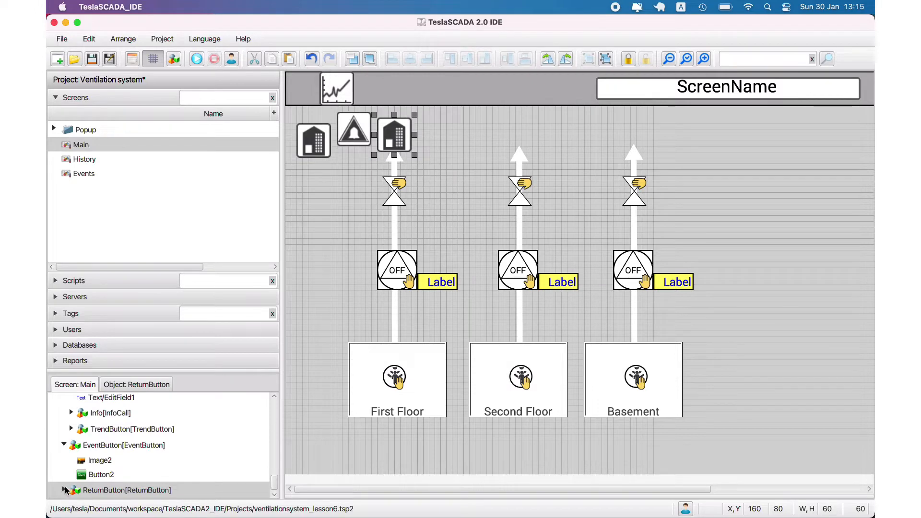
Change the picture of Image2 inside ReturnButton to the Return image
left_click(65, 489)
double_click(98, 476)
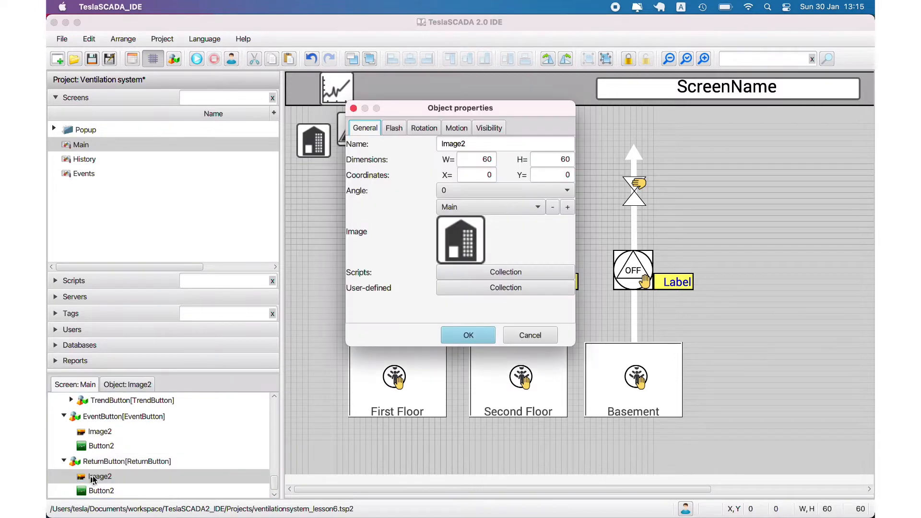
left_click(499, 207)
left_click(468, 223)
left_click(469, 335)
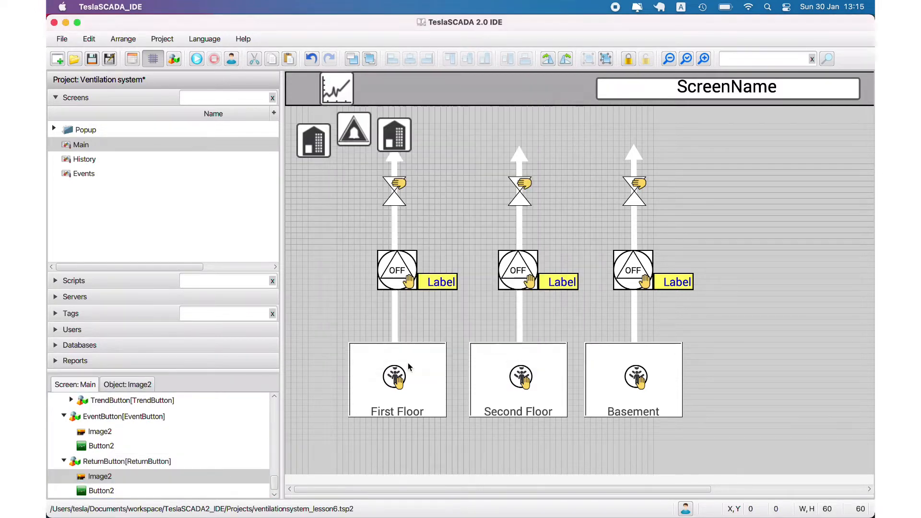
Make the Button2 object inside ReturnButton call the Previous Screen
left_click(98, 490)
double_click(98, 490)
left_click(378, 99)
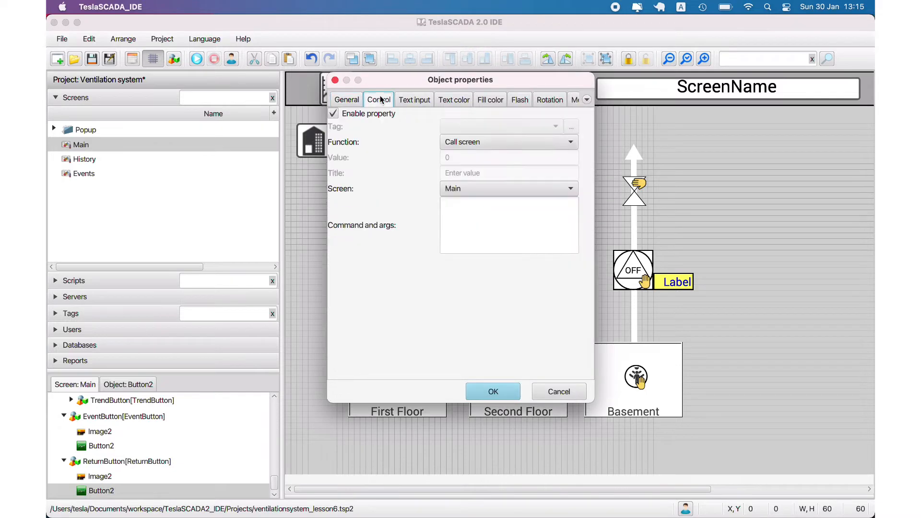
left_click(475, 192)
left_click(468, 247)
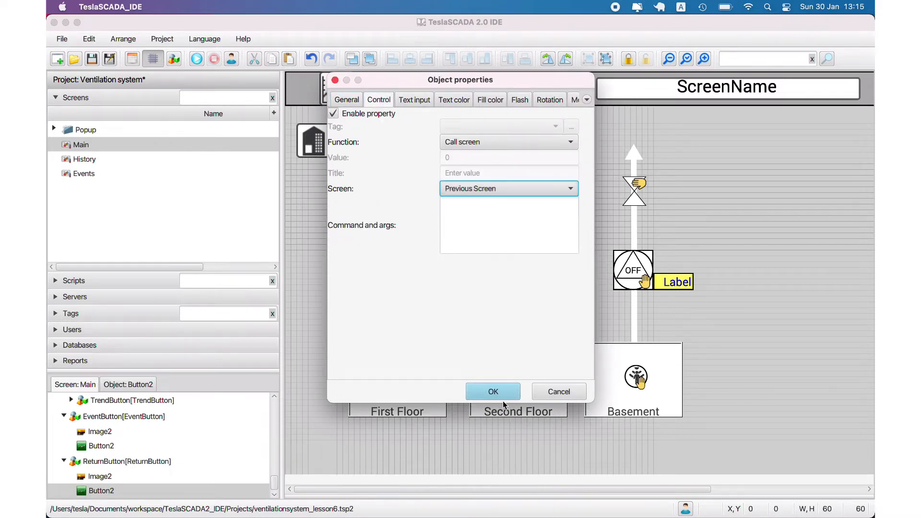
left_click(493, 391)
Move the Main, Event and Return buttons onto the header bar, lined up on either side of the trend button
left_click(309, 141)
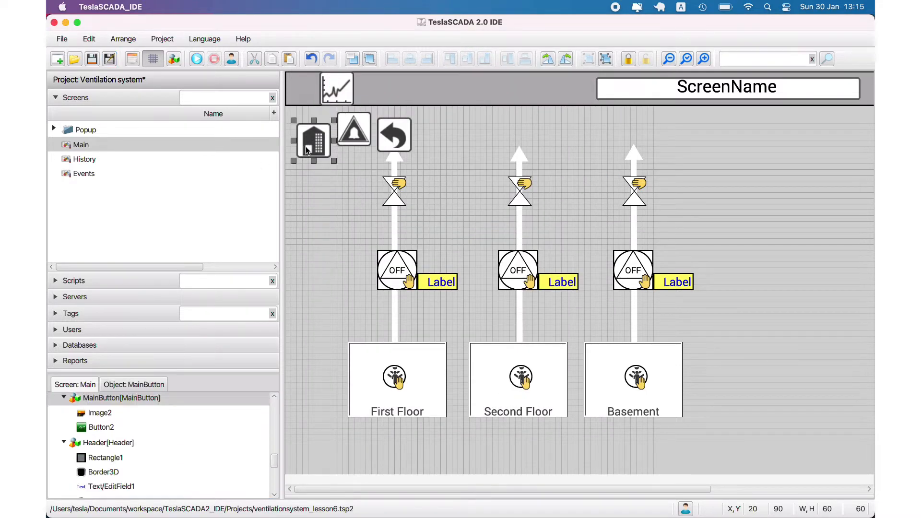
left_click_drag(310, 140, 297, 89)
left_click_drag(347, 136, 363, 99)
left_click_drag(395, 135, 405, 91)
Bring the MainButton to the front of the Main screen's objects
scroll(283, 399, "up", 5)
scroll(283, 399, "down", 5)
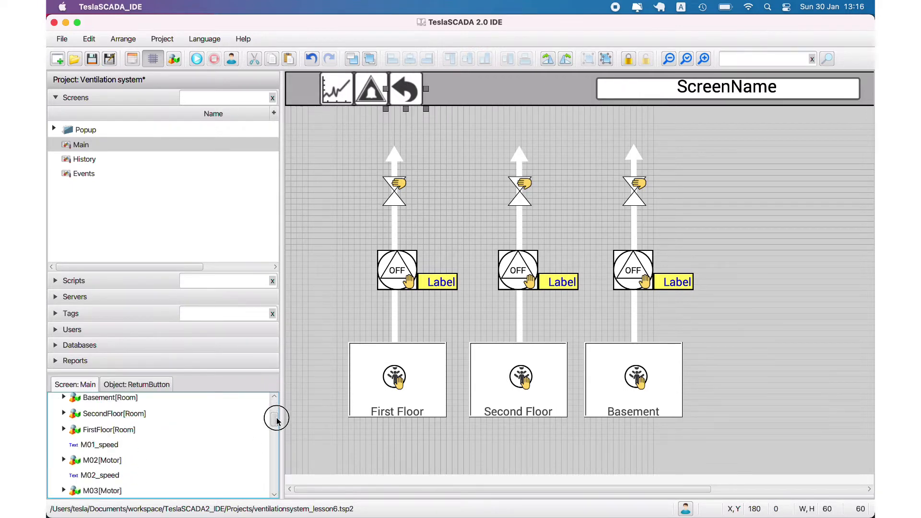
left_click(65, 482)
scroll(98, 437, "up", 4)
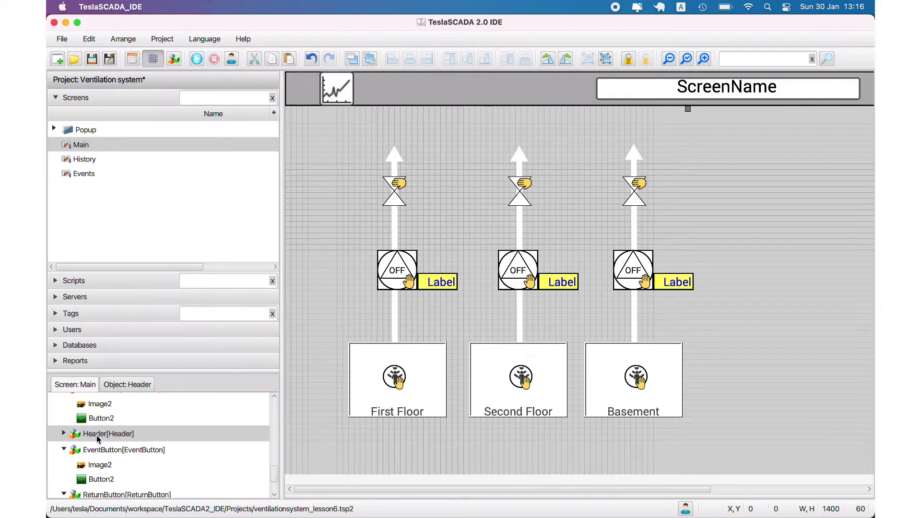
left_click(98, 437)
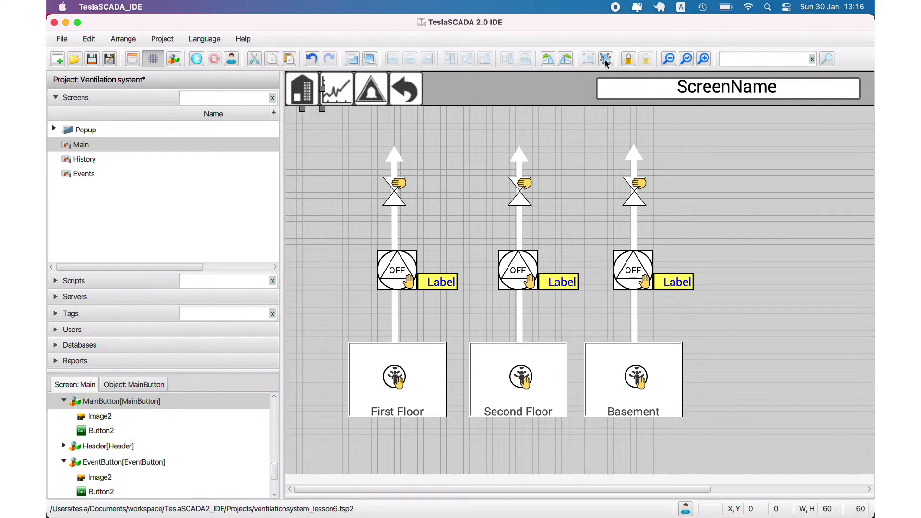
left_click(370, 58)
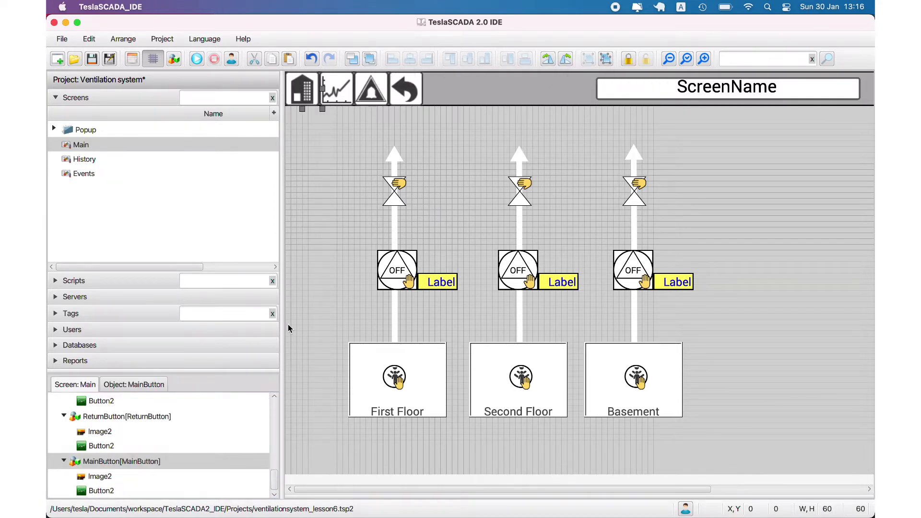
Move ReturnButton, EventButton and MainButton into the Header group in the Main screen's object tree
left_click(361, 145)
scroll(165, 462, "up", 3)
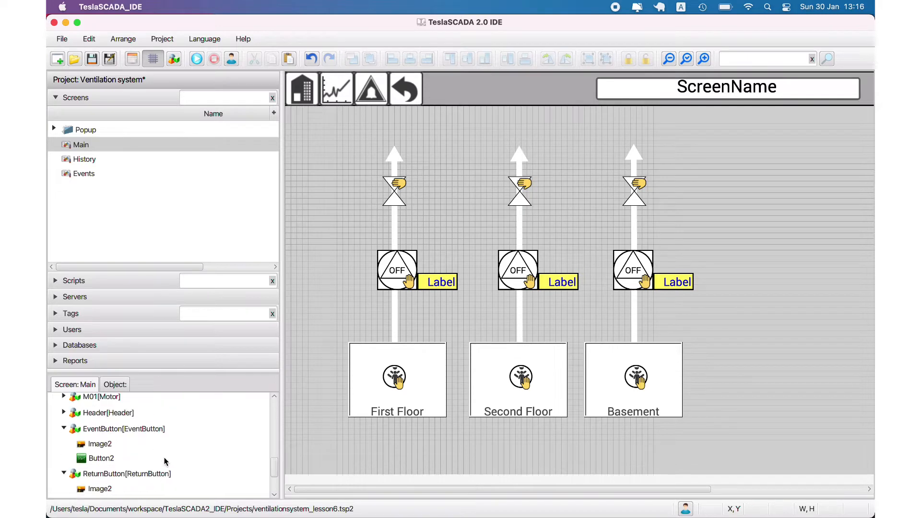
left_click(88, 438)
mouse_move(96, 423)
left_mouse_down()
mouse_move(110, 426)
mouse_move(99, 415)
left_mouse_up()
left_click(64, 490)
scroll(96, 446, "up", 5)
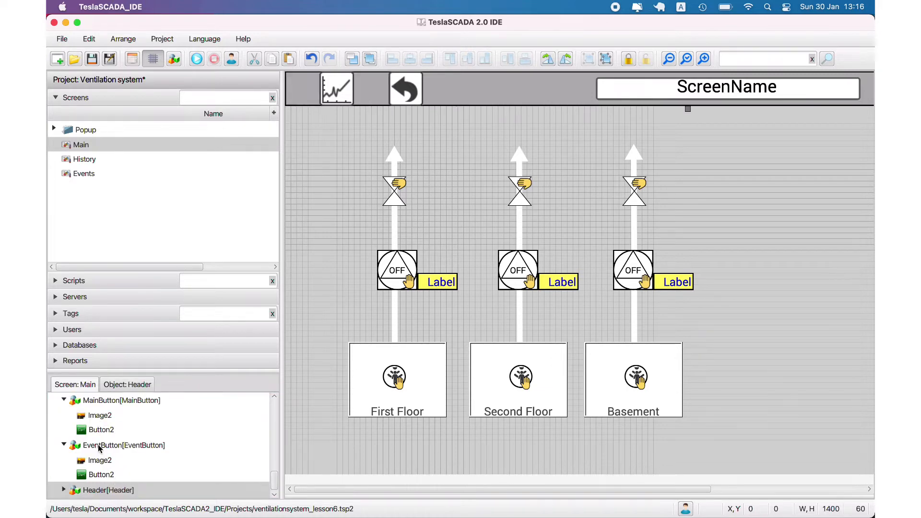
left_click_drag(99, 447, 99, 490)
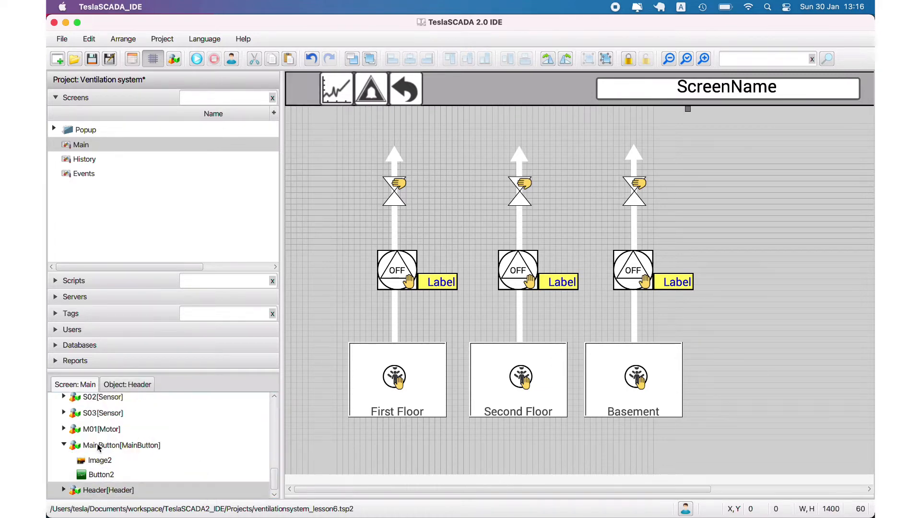
left_click_drag(98, 447, 72, 490)
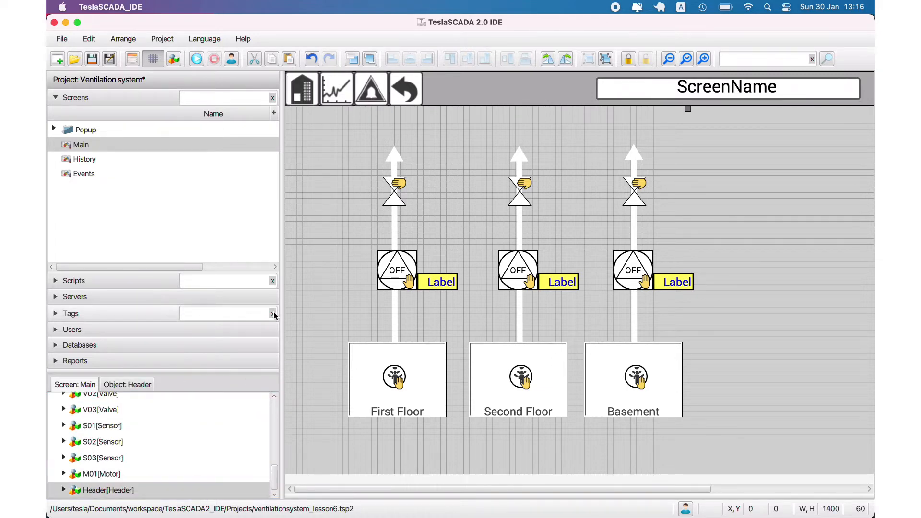
Apply the Header's changes to all objects of its template, including the property tags
left_click(455, 131)
left_click_drag(467, 97, 467, 99)
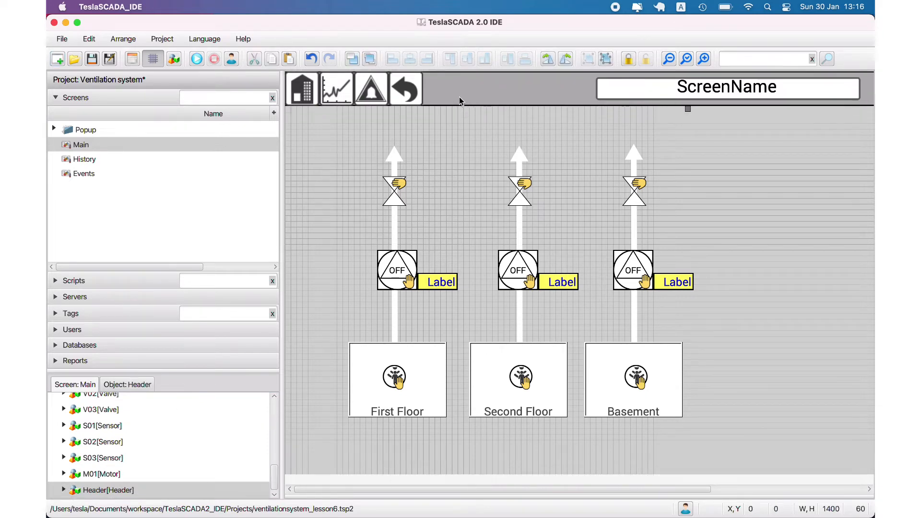
left_click(124, 39)
mouse_move(94, 42)
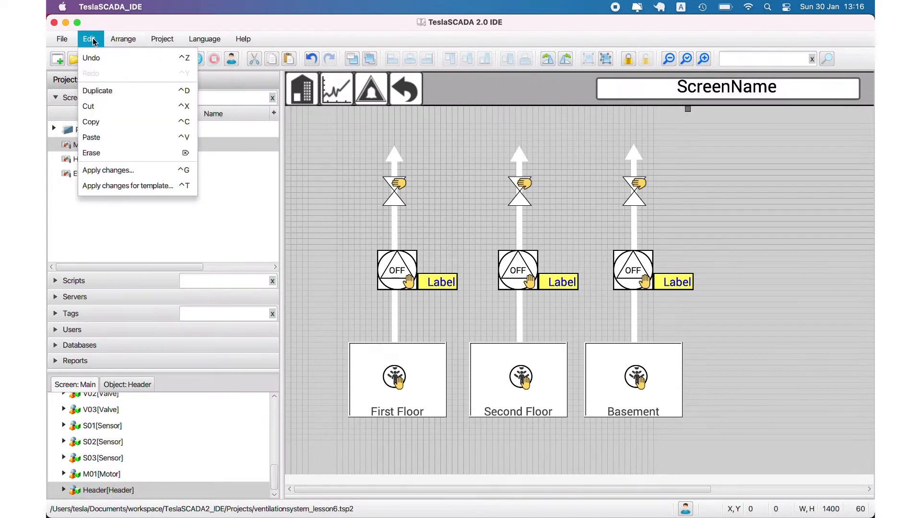
left_click(110, 186)
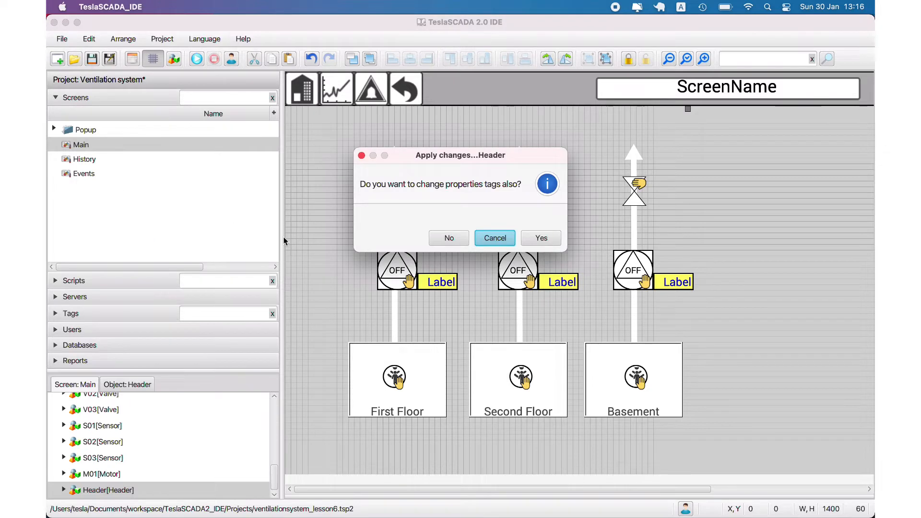
left_click(532, 243)
Copy the header from the History screen to the upper-left corner of the Events screen and save the project
left_click(72, 159)
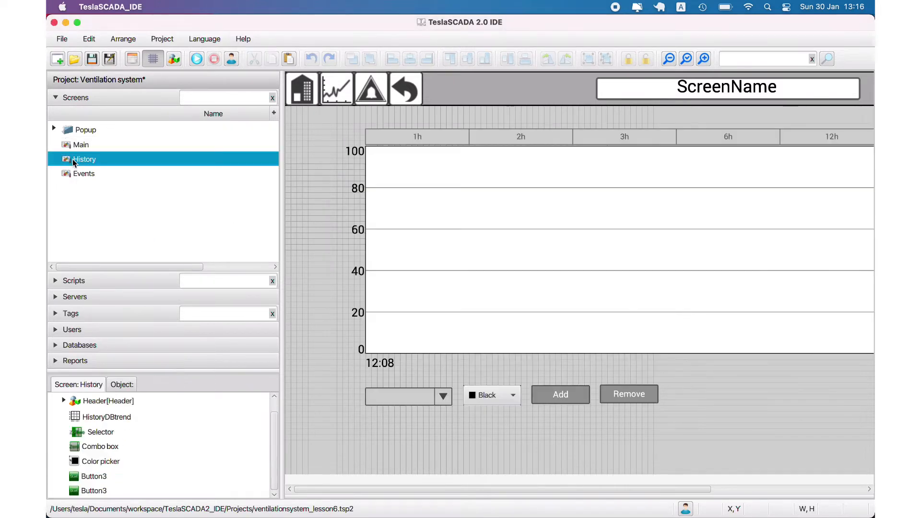
right_click(459, 91)
left_click(479, 139)
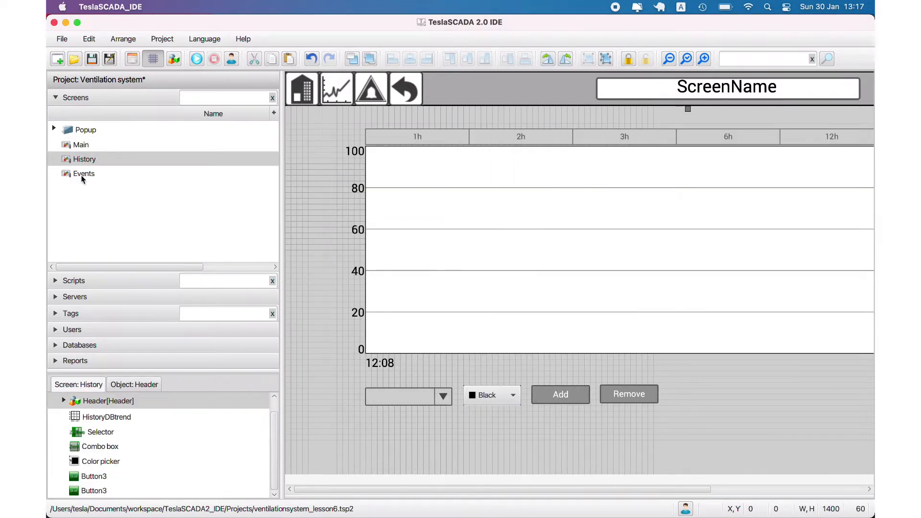
left_click(81, 174)
right_click(312, 165)
left_click(335, 222)
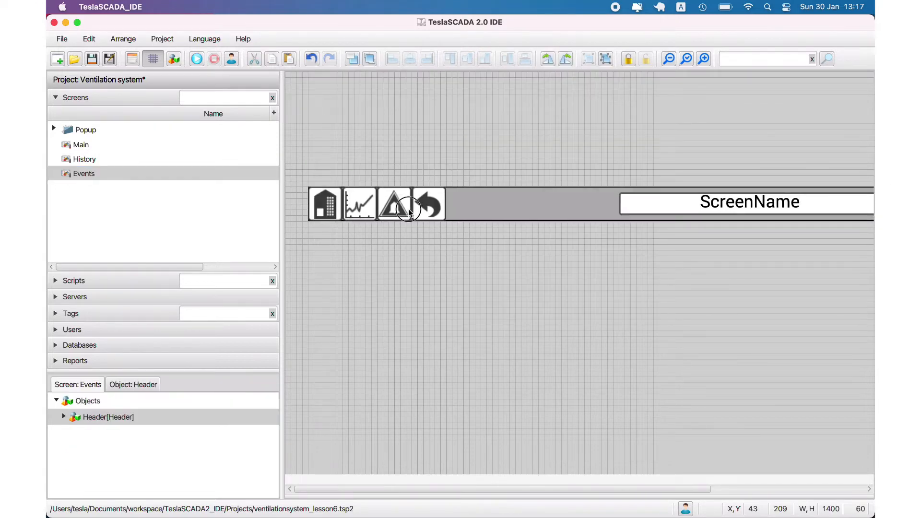
left_click_drag(335, 219, 318, 181)
left_click(93, 60)
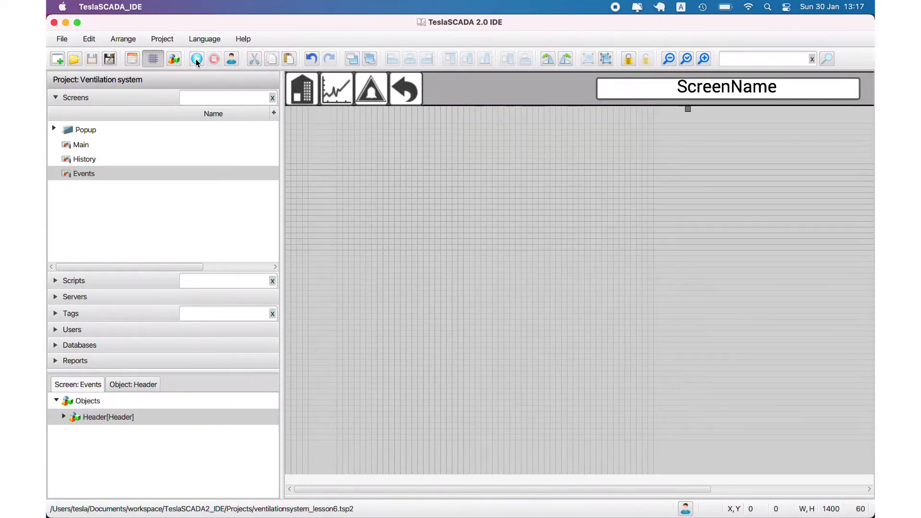
Run the project, test the History, Events and Return navigation buttons, and stop the simulation
left_click(197, 59)
left_click(335, 94)
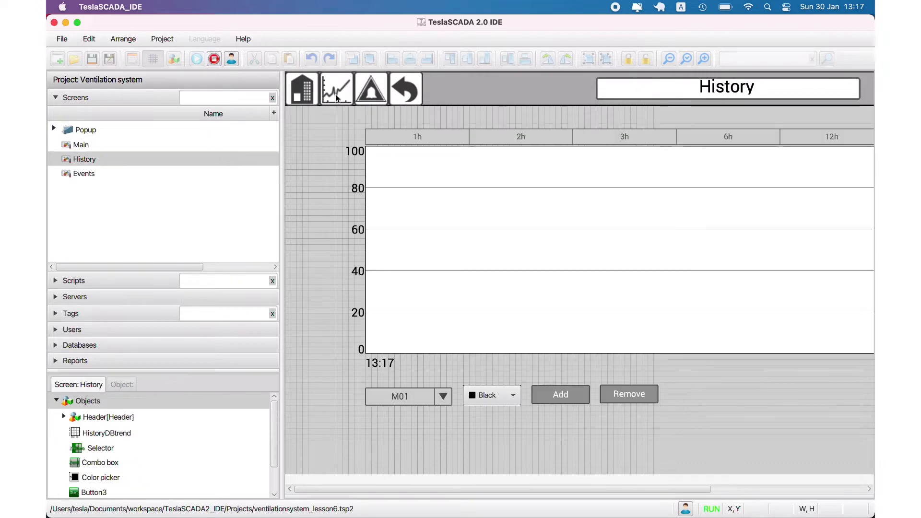
left_click(374, 96)
left_click(413, 96)
left_click(402, 98)
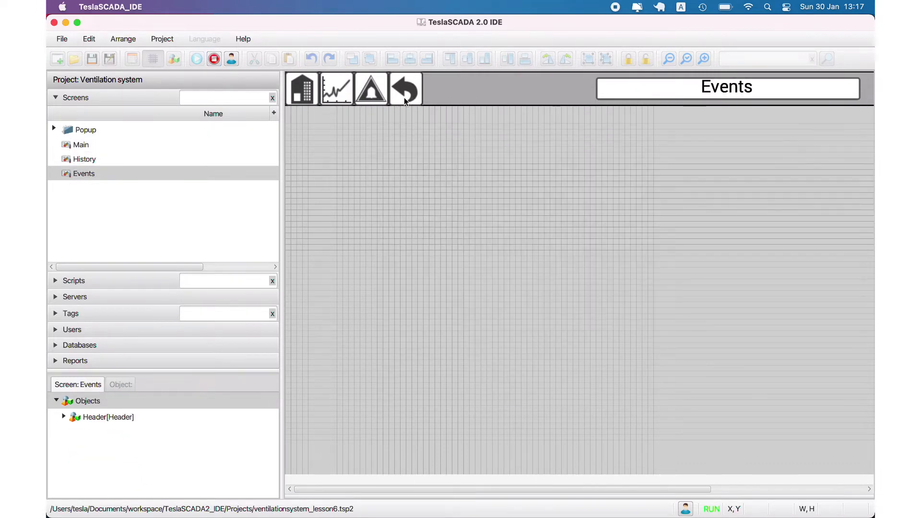
left_click(404, 97)
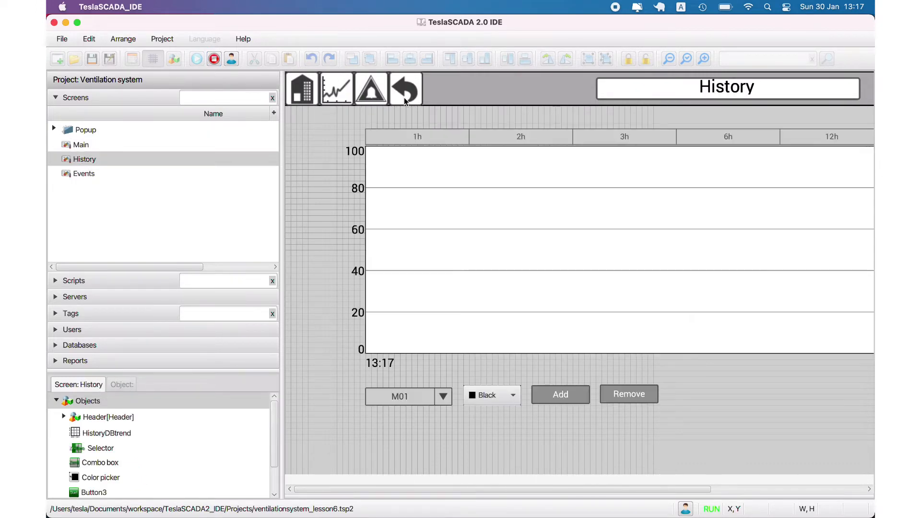
left_click(214, 59)
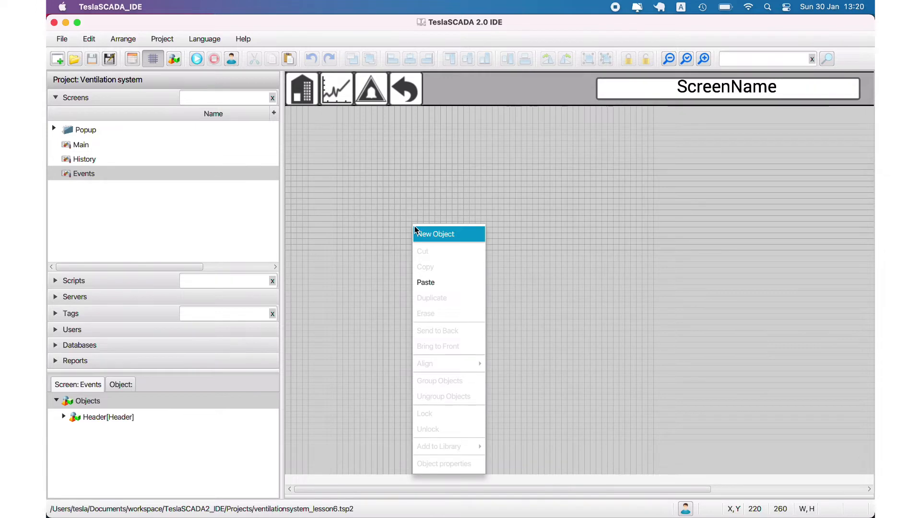
Add an Events log object from the Events library to the Events screen at about X 160, Y 140
left_click(426, 232)
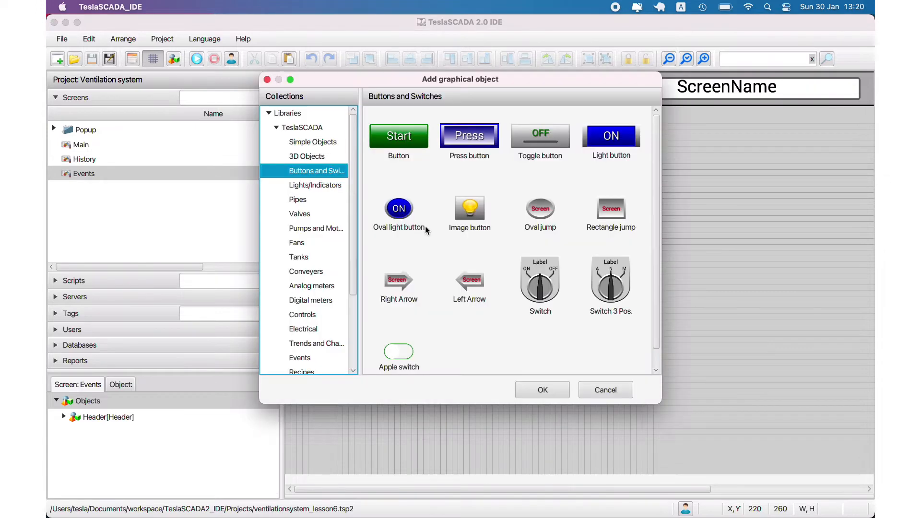
left_click(298, 359)
double_click(454, 151)
left_click(384, 158)
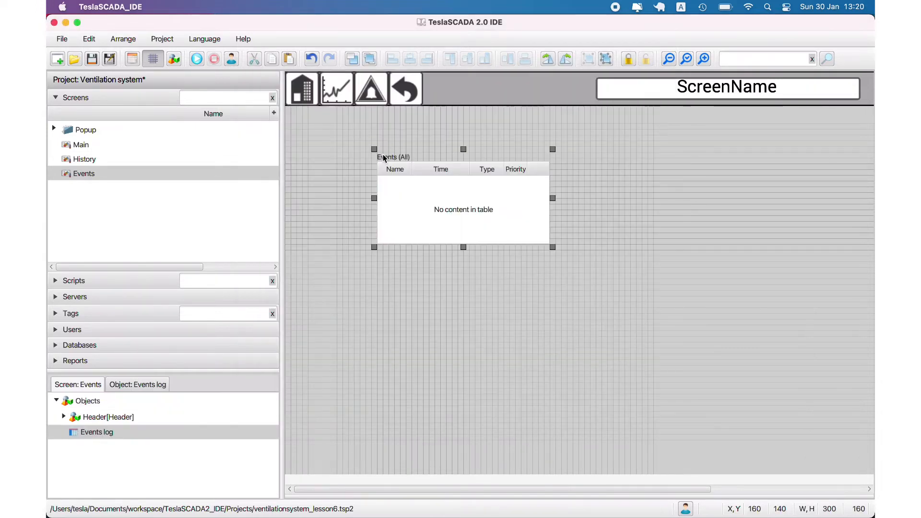
Move the events log to about X 140, Y 100 and enlarge it to about 1070 by 340
left_click_drag(552, 247, 840, 336)
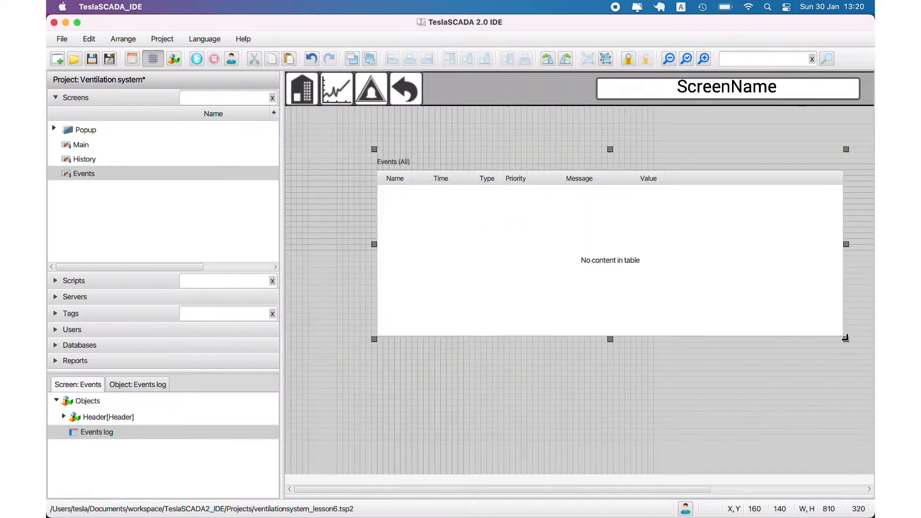
left_click(549, 279)
left_click(549, 279)
left_click(669, 59)
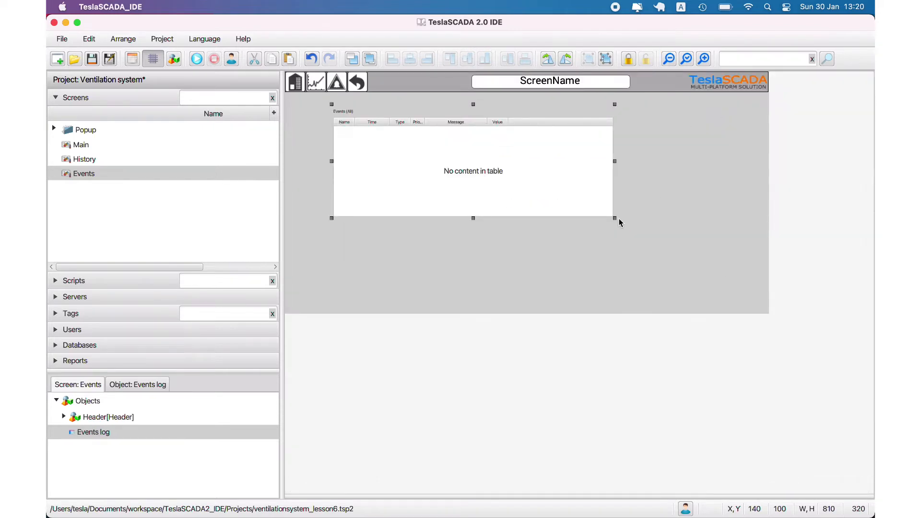
left_click_drag(614, 218, 705, 225)
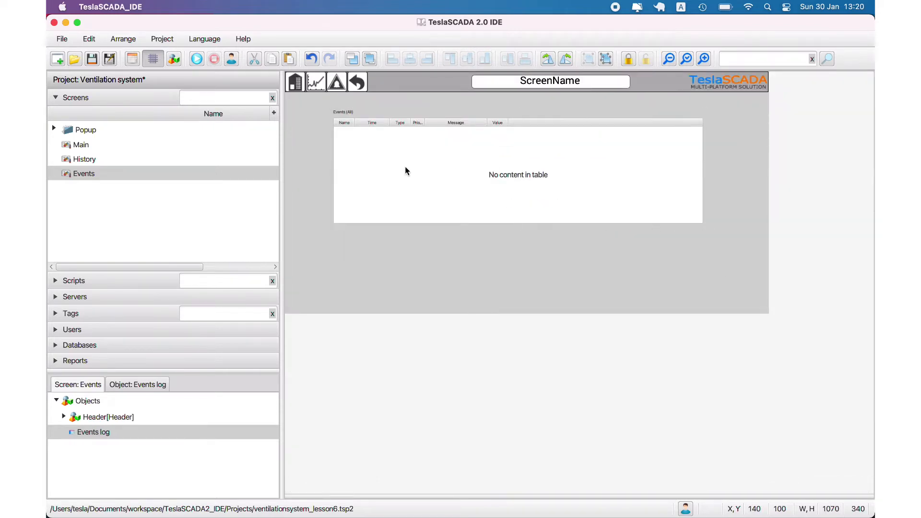
Name the events log object Eventslog and review the three ranges in its priority colors collection
double_click(405, 171)
left_click(492, 119)
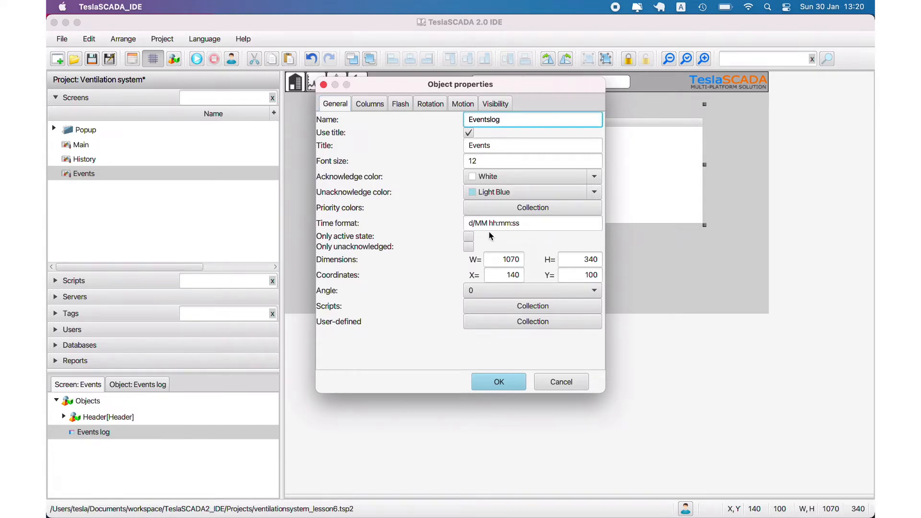
left_click(503, 209)
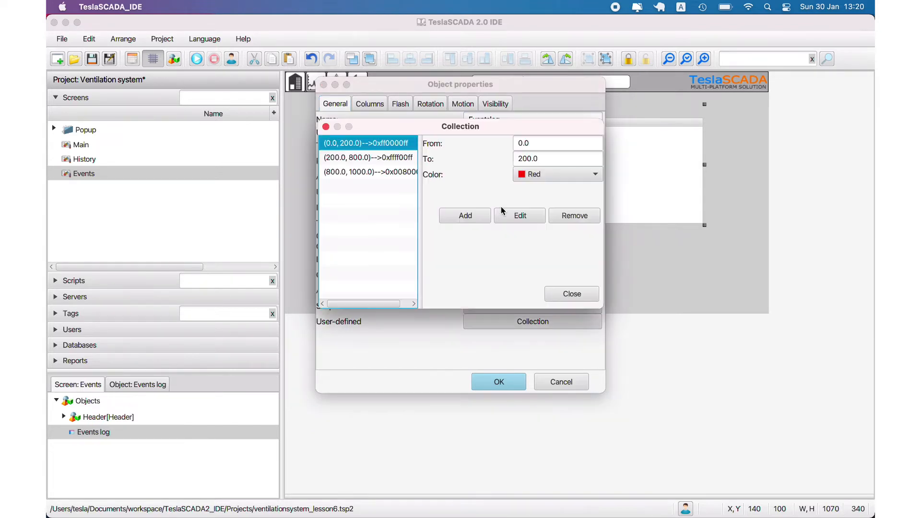
left_click(374, 163)
left_click(358, 172)
left_click(357, 144)
left_click(571, 294)
Set the events log's column widths to 80 for Name, 140 for Time and 200 for Message
left_click(365, 105)
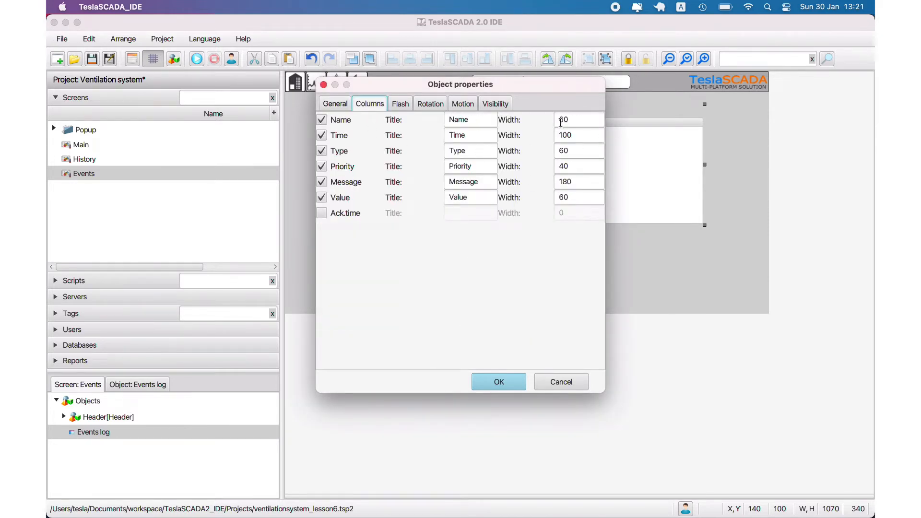
left_click_drag(564, 122, 562, 136)
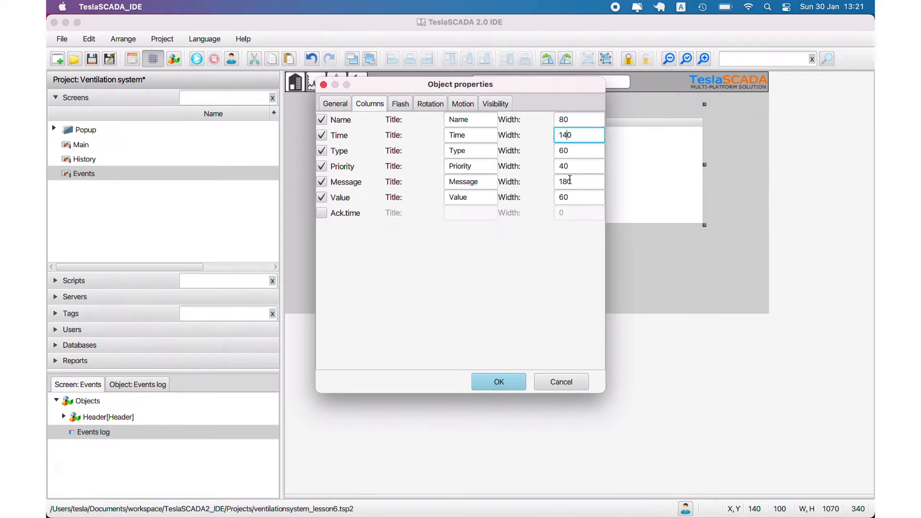
left_click_drag(569, 181, 541, 179)
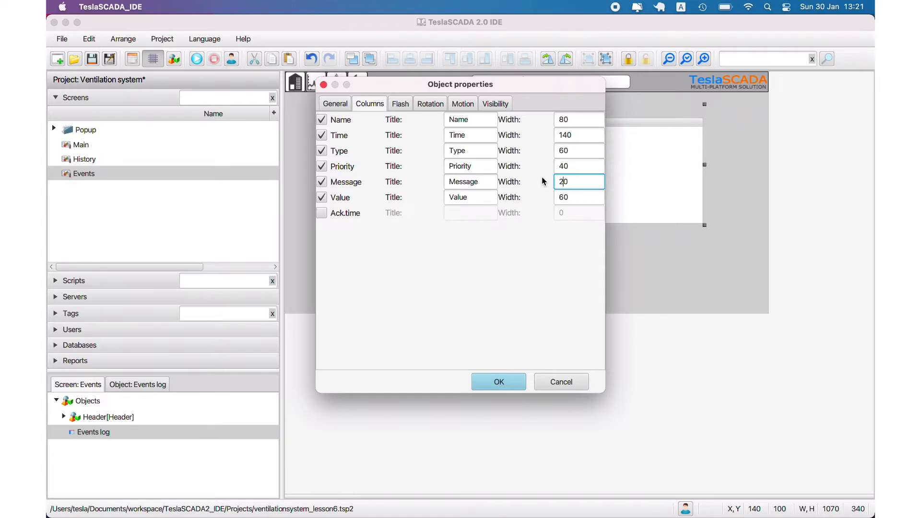
type("0")
left_click(499, 381)
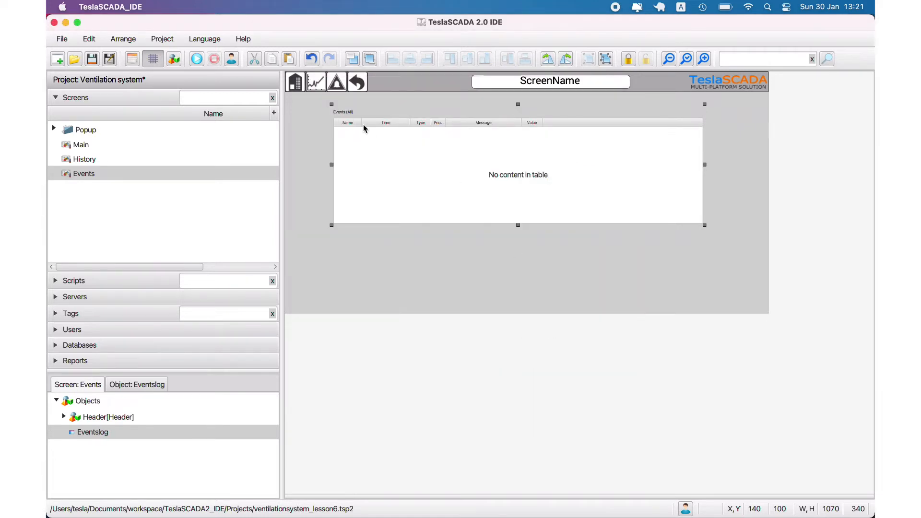
Run the project, widen the Time, Priority, Message and Value columns of the events log, and stop the simulation
left_click(197, 59)
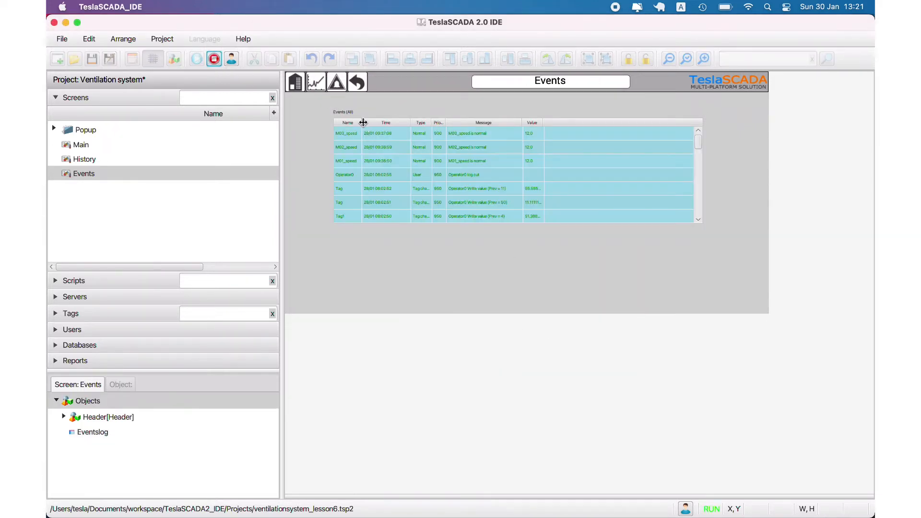
left_click_drag(522, 123, 537, 124)
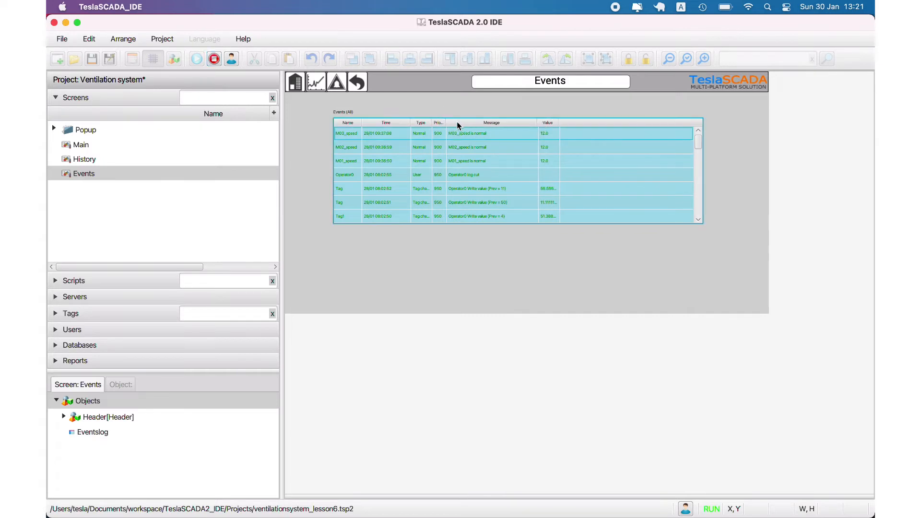
left_click_drag(446, 123, 473, 124)
left_click_drag(586, 123, 616, 124)
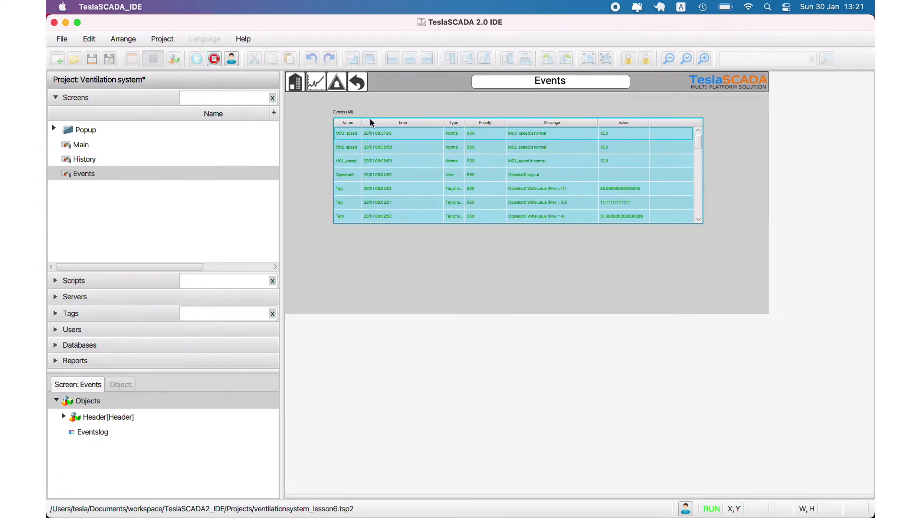
left_click(214, 59)
Set the events log's font size to 18, and refit the Time and Type column widths in a running simulation
left_click(386, 151)
double_click(386, 150)
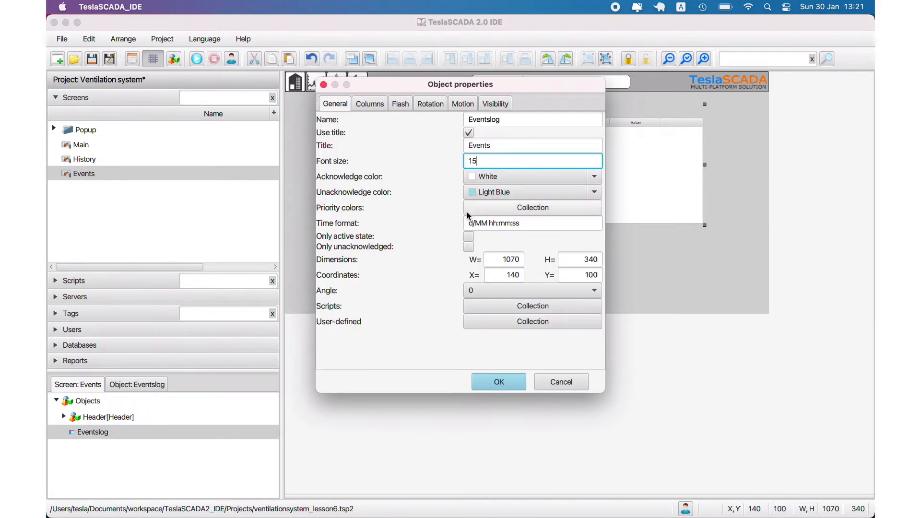
left_click(495, 382)
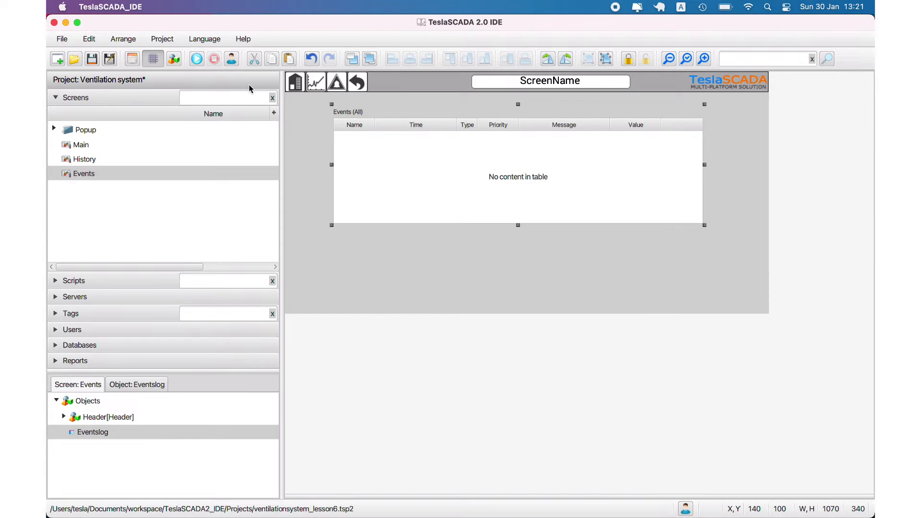
left_click(197, 59)
left_click_drag(477, 125, 431, 129)
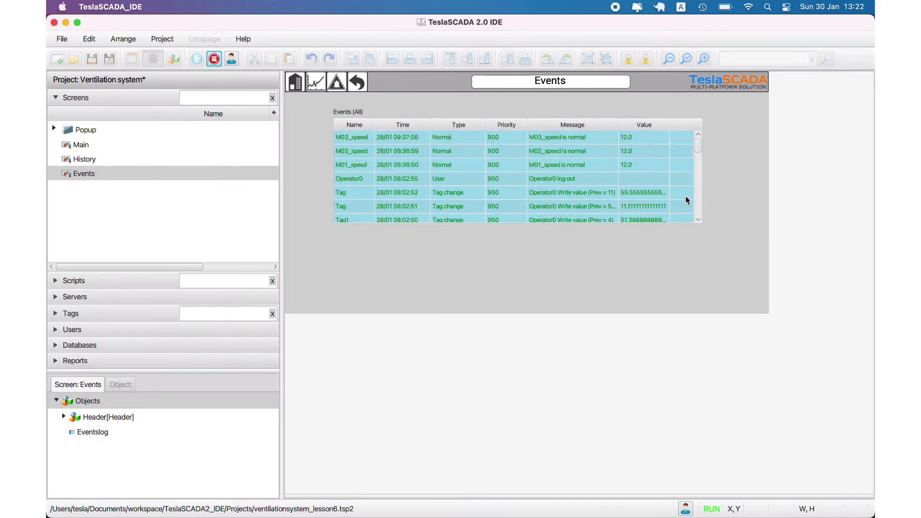
Acknowledge the newest M03_speed event, and acknowledge all remaining events in the log
right_click(412, 138)
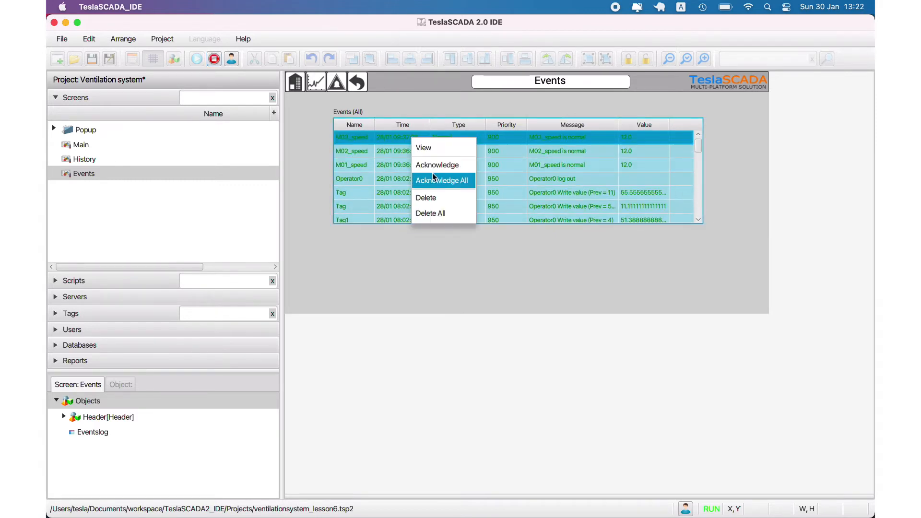
left_click(434, 178)
right_click(442, 151)
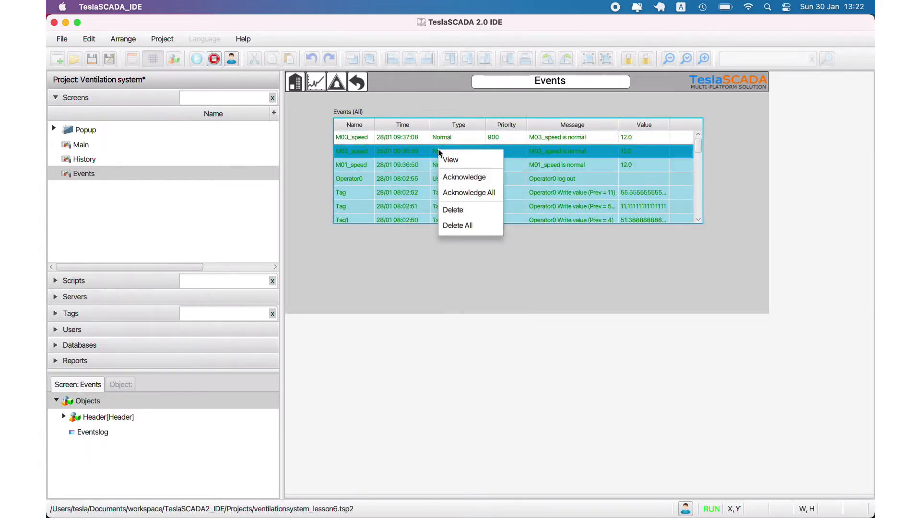
left_click(456, 186)
View the log's time and priority conditions without applying any, and delete all events from the log
left_click(404, 116)
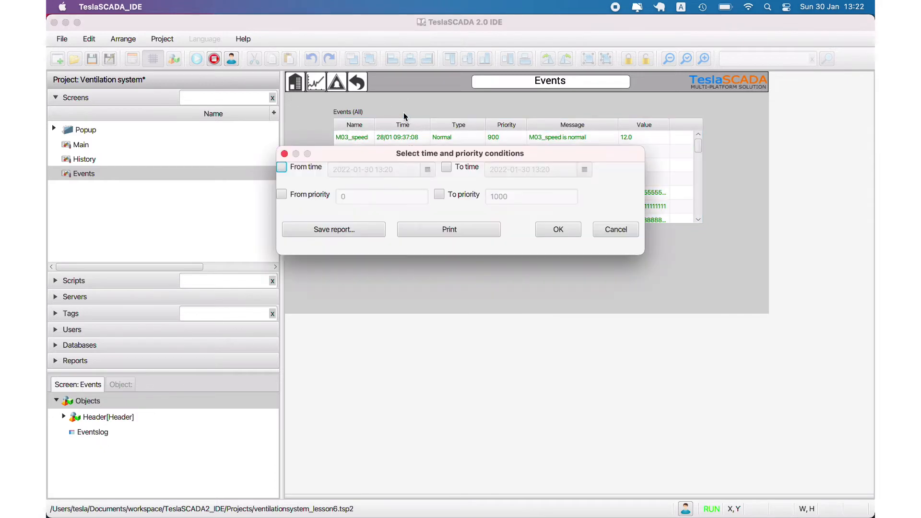
left_click(618, 232)
right_click(411, 146)
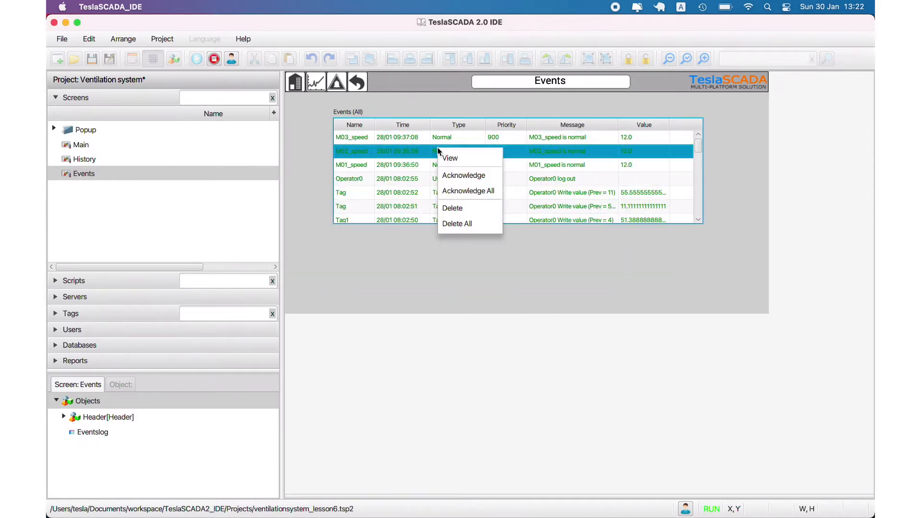
left_click(456, 222)
Check the time and priority conditions of the emptied log, dismiss them and stop the simulation
left_click(369, 116)
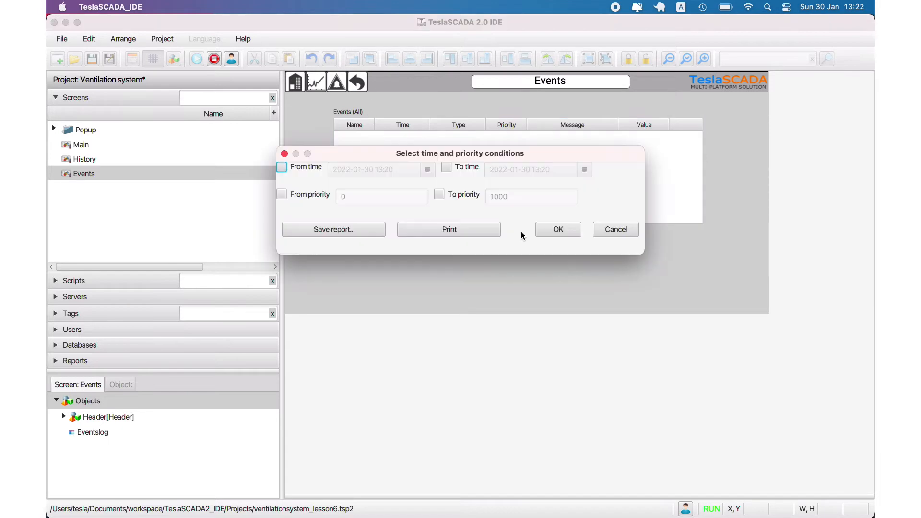
left_click(616, 229)
left_click(398, 117)
left_click(631, 231)
left_click(214, 60)
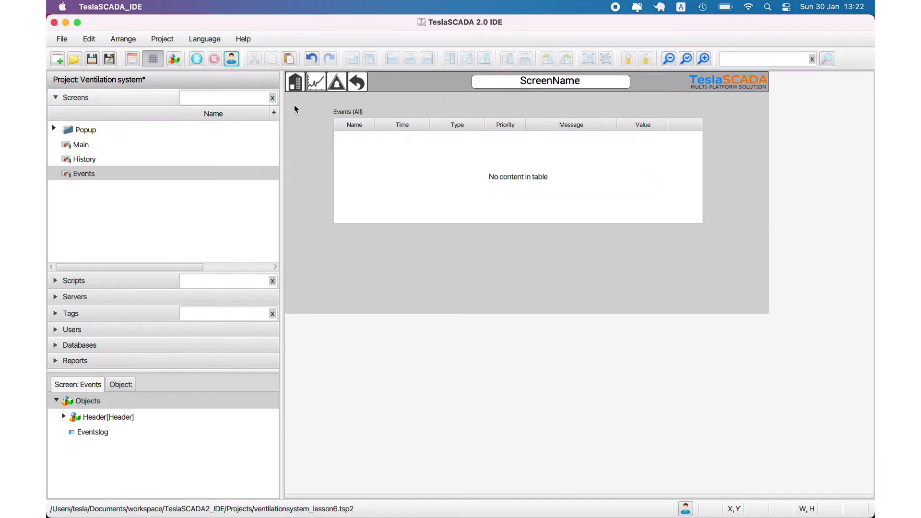
Enable the Ack.time column with title "Ack. time" and width 100, and widen the events log to about 1180
left_click(346, 115)
double_click(346, 115)
left_click(369, 104)
left_click(322, 213)
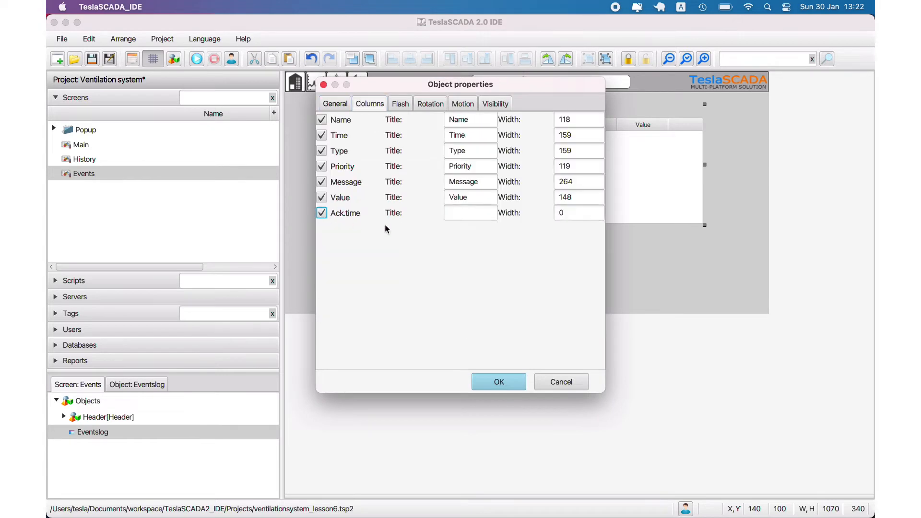
left_click(473, 213)
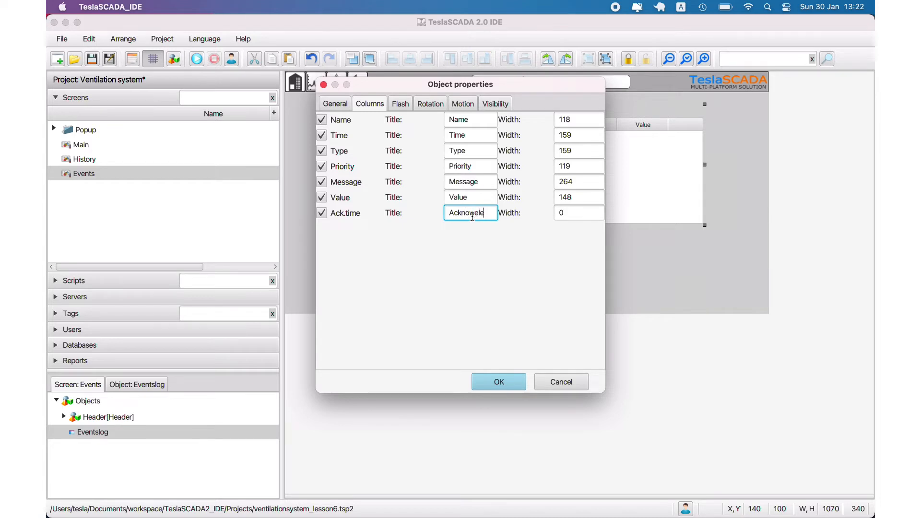
type(". time")
left_click(579, 211)
type("1")
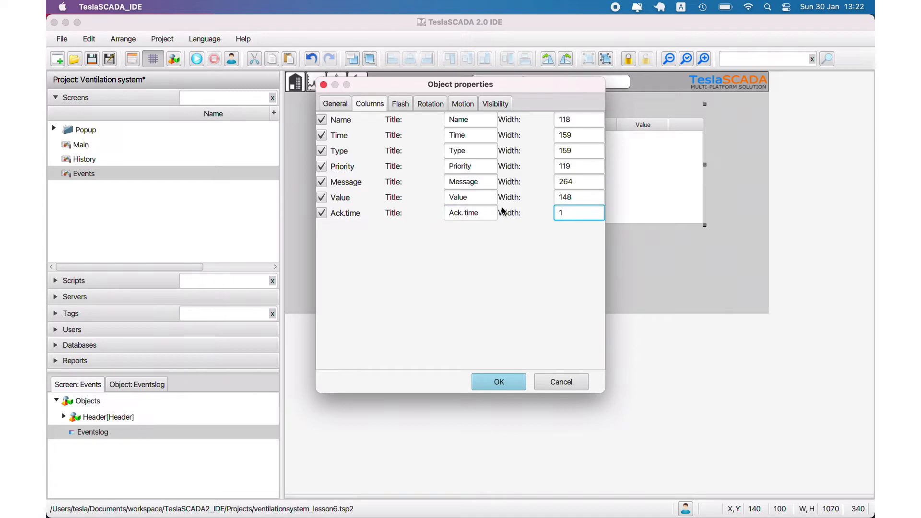
type("00")
left_click(499, 381)
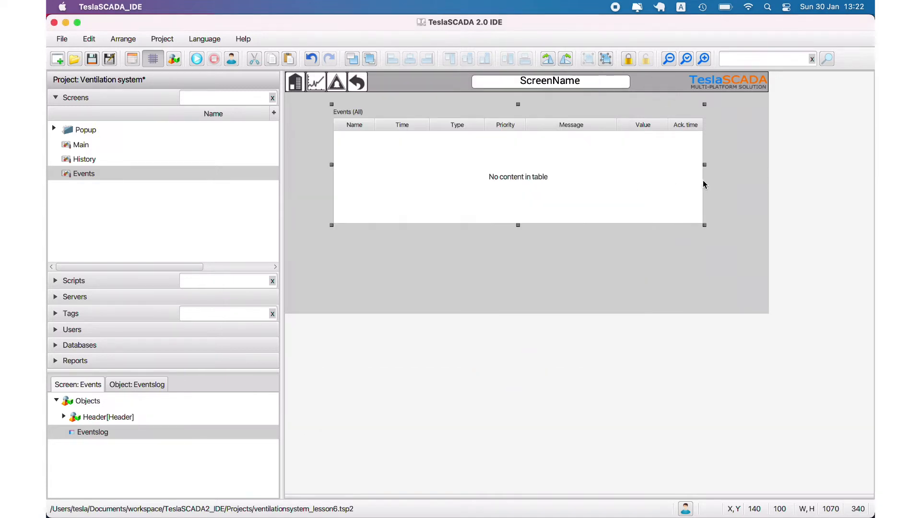
left_click_drag(705, 165, 745, 170)
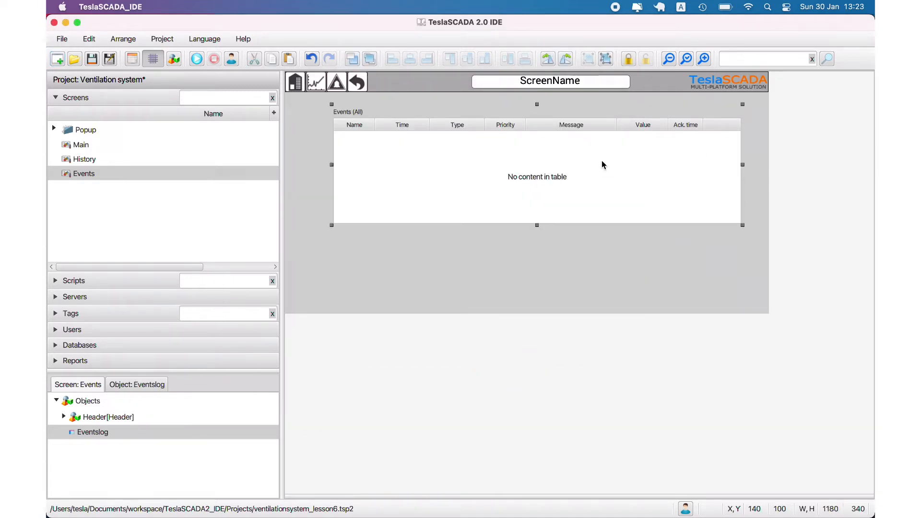
Run the project and set the first-floor M01_speed tag to 98 to trigger an event
left_click(197, 59)
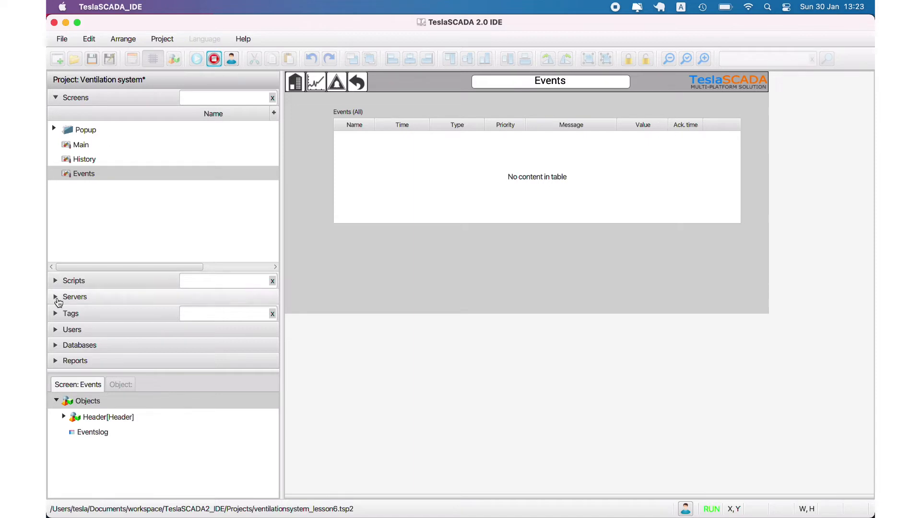
left_click(56, 313)
left_click(55, 178)
double_click(113, 255)
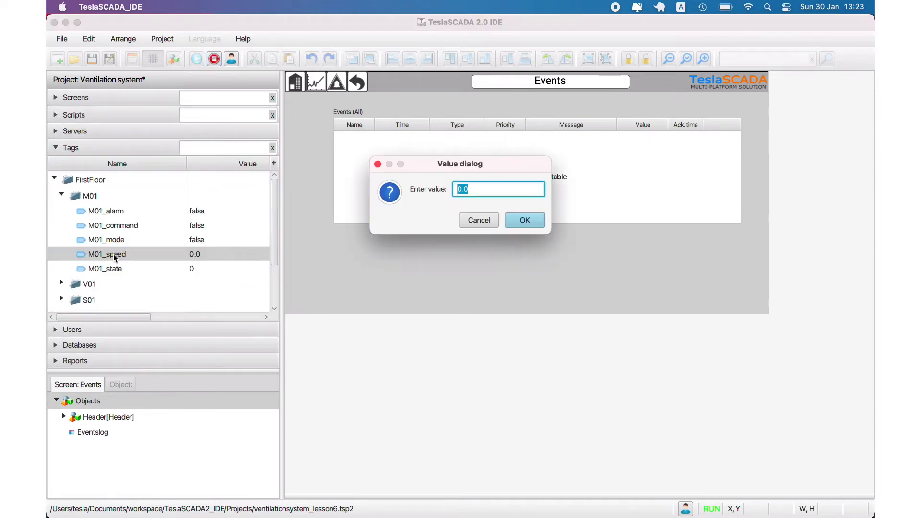
type("98")
left_click(525, 221)
left_click(550, 219)
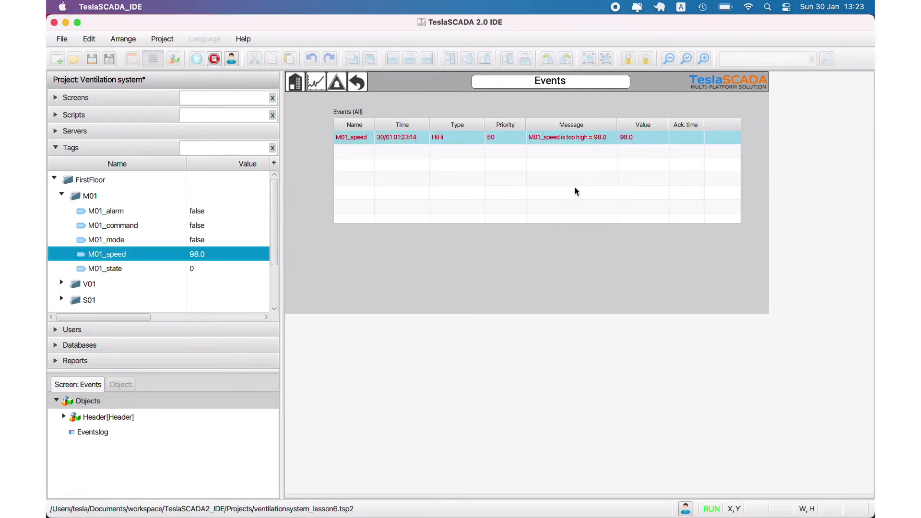
Acknowledge the M01_speed HiHi event, widen the Ack. time column to fit its timestamp, and stop the simulation
right_click(520, 138)
left_click(534, 168)
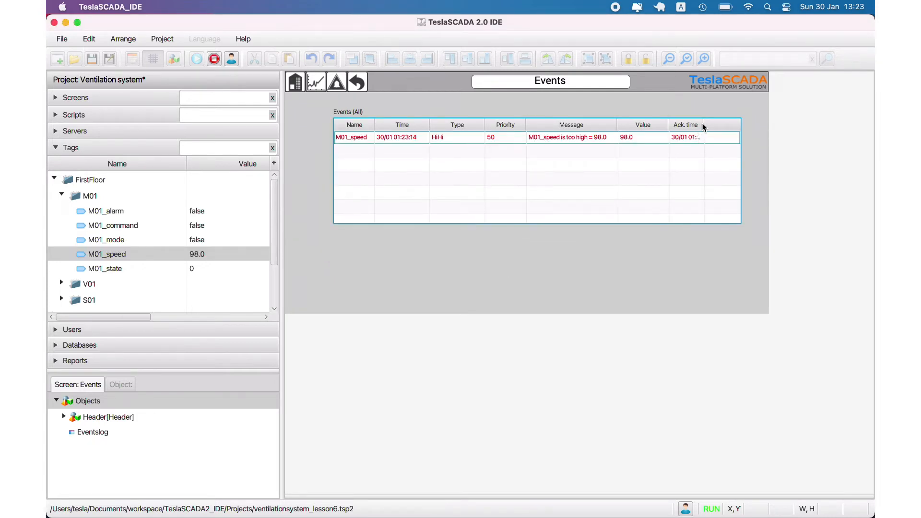
left_click_drag(704, 126, 726, 127)
left_click(213, 58)
Run the project, set M01_speed to 34, acknowledge the resulting Normal event, and stop the simulation
left_click(196, 58)
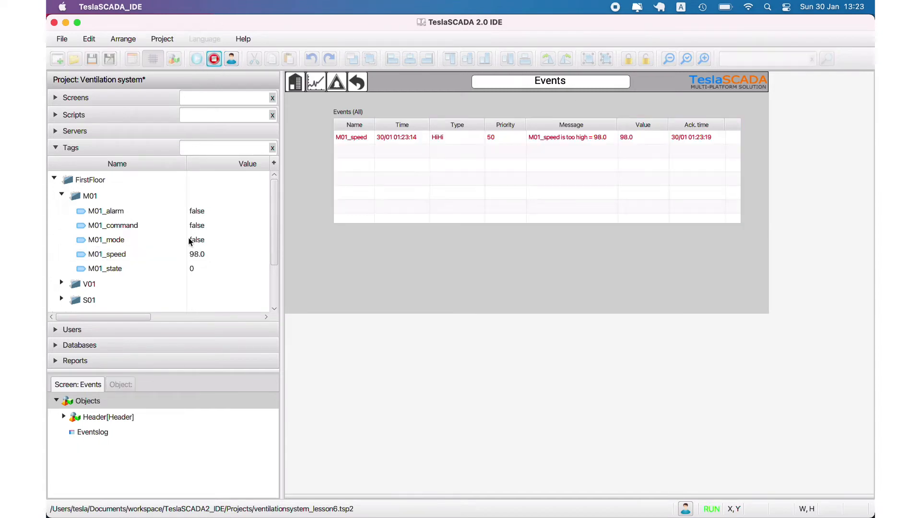
double_click(188, 252)
type("34")
key("Return")
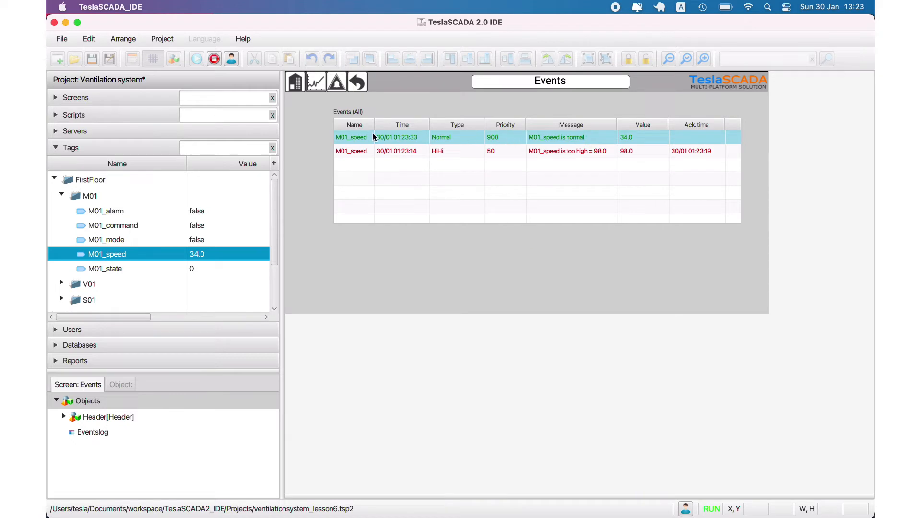
right_click(391, 140)
left_click(413, 166)
left_click(214, 59)
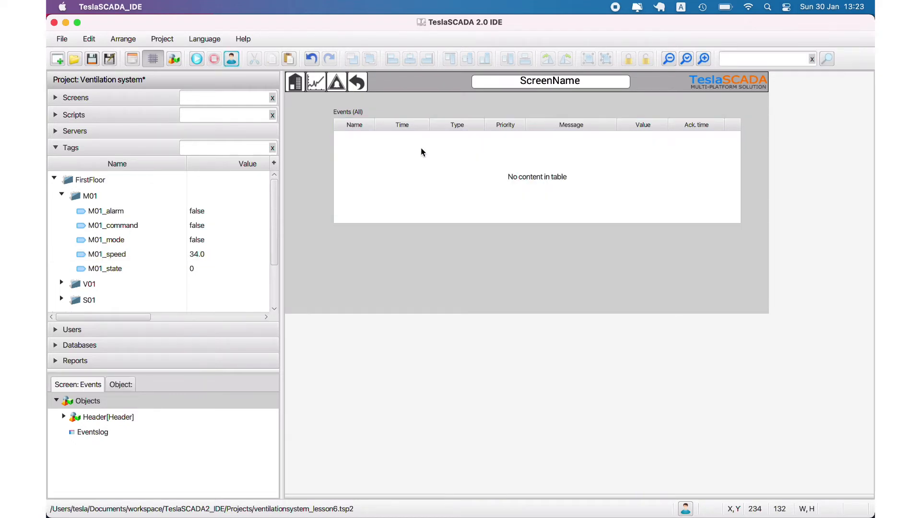
Limit the events log to active states only, save the project, and check the log in a brief simulation run
double_click(422, 148)
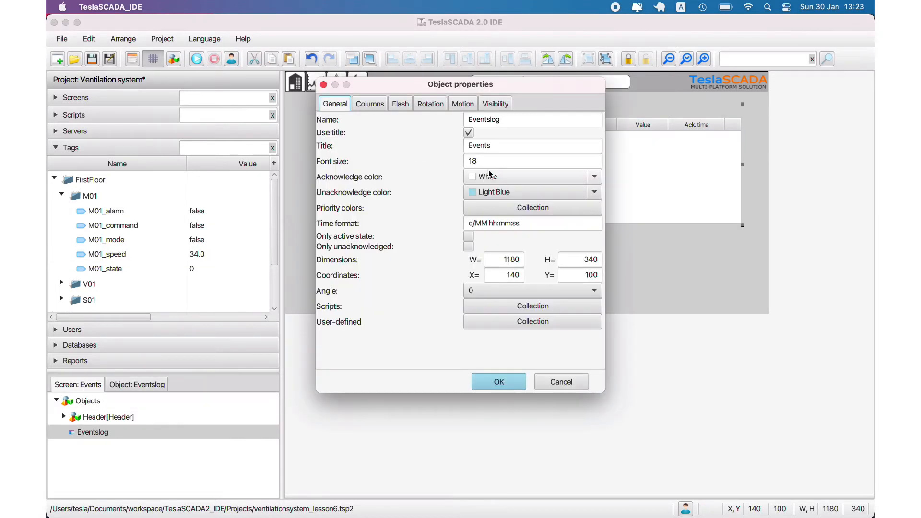
left_click(469, 247)
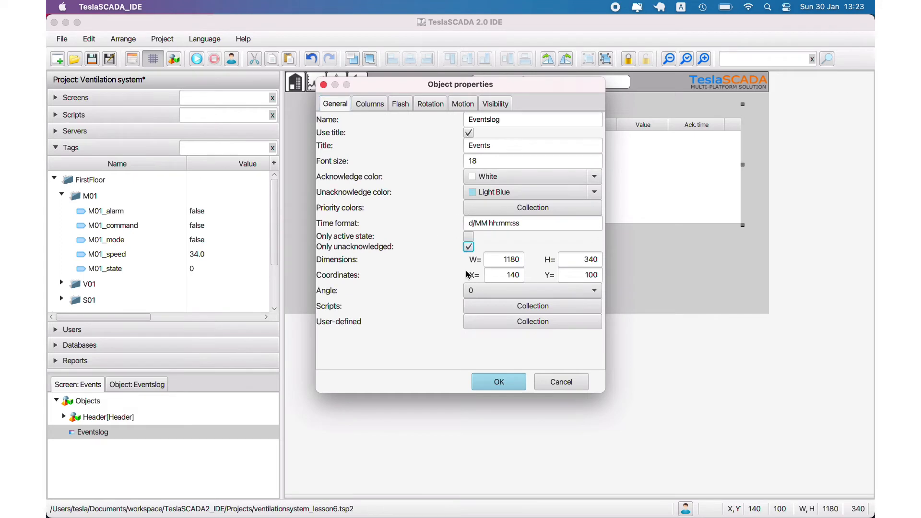
left_click(469, 236)
left_click(499, 382)
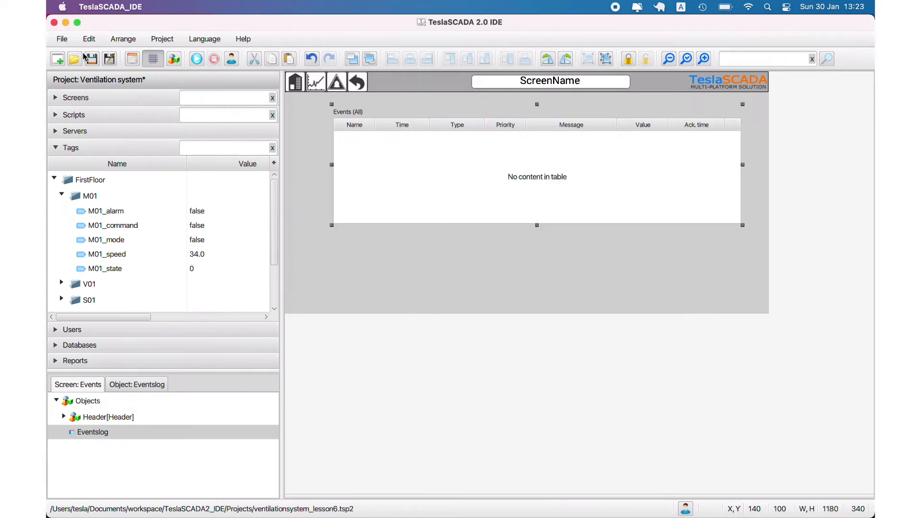
left_click(197, 58)
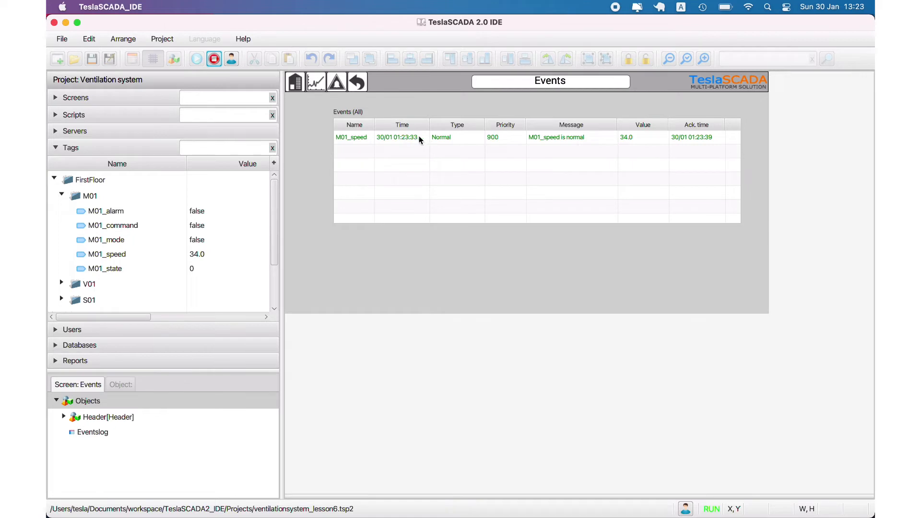
left_click(217, 59)
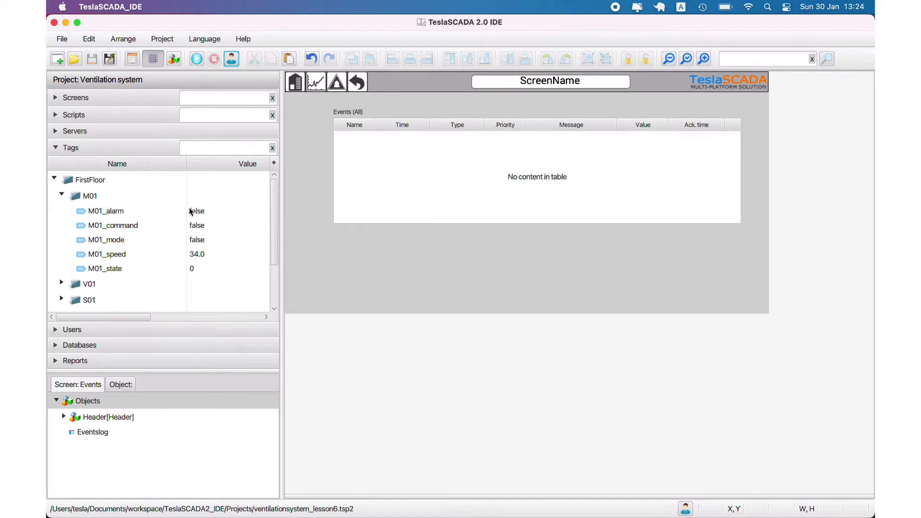
Create a tag group named EventsScreenTags at the top level of the project's tags
left_click(61, 194)
left_click(54, 178)
left_click(53, 245)
left_click(53, 244)
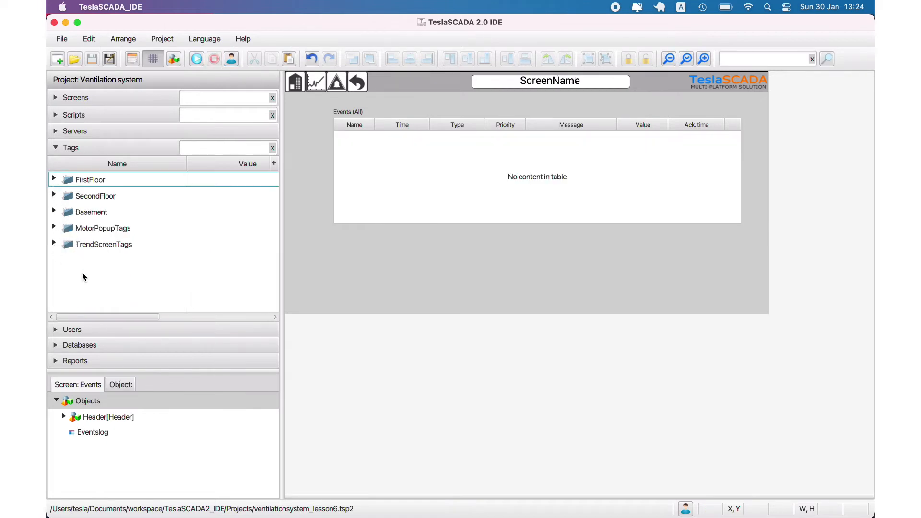
right_click(82, 272)
left_click(134, 394)
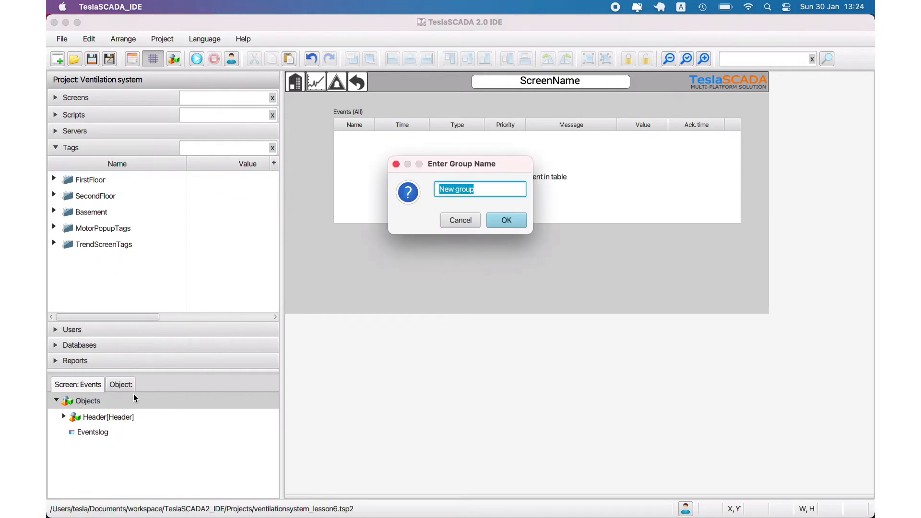
type("EventsScreenTags")
key("Return")
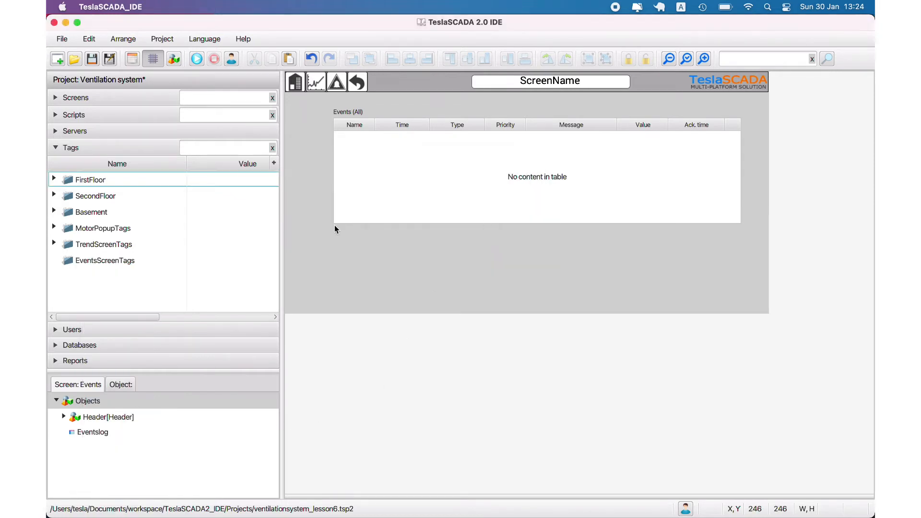
Add a local Boolean tag named activestate to the EventsScreenTags group and save the project
right_click(85, 259)
left_click(96, 281)
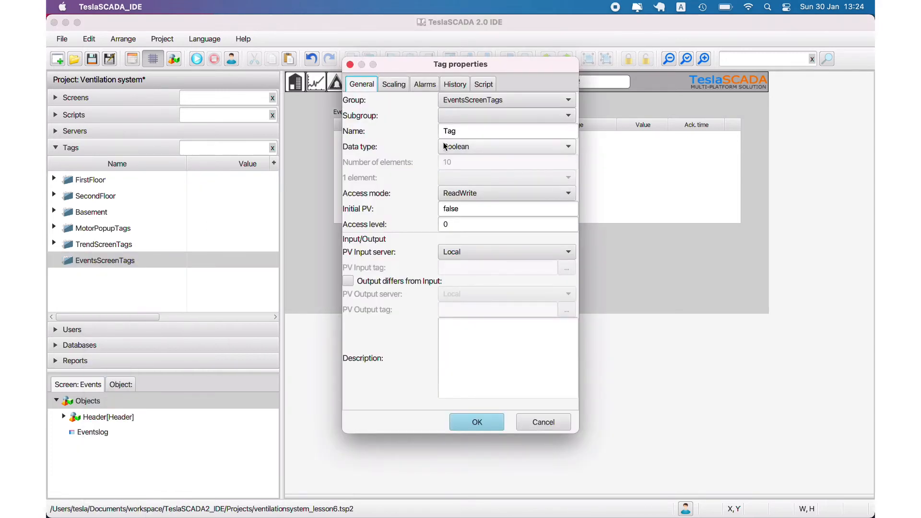
double_click(528, 128)
type("activestate")
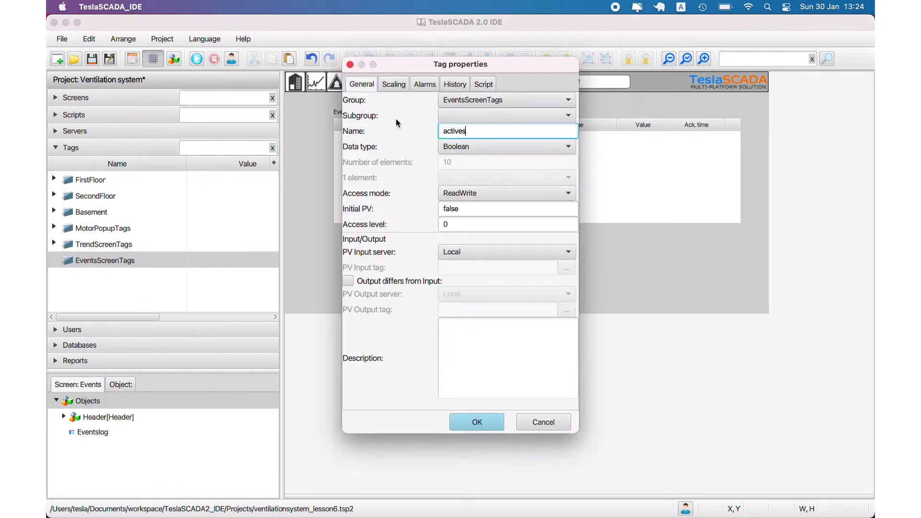
left_click(482, 424)
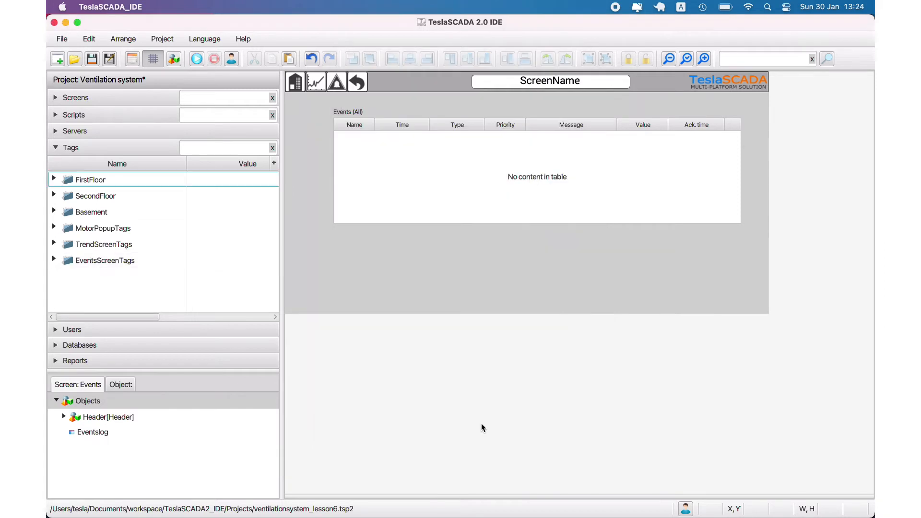
left_click(92, 65)
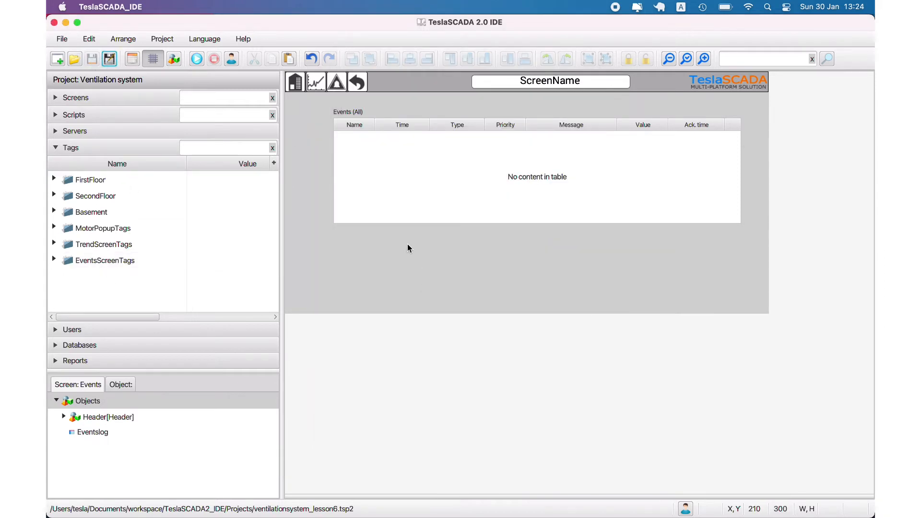
Add a Check list control from the TeslaSCADA Controls library below the events table on the Events screen
right_click(408, 244)
left_click(420, 255)
left_click(303, 315)
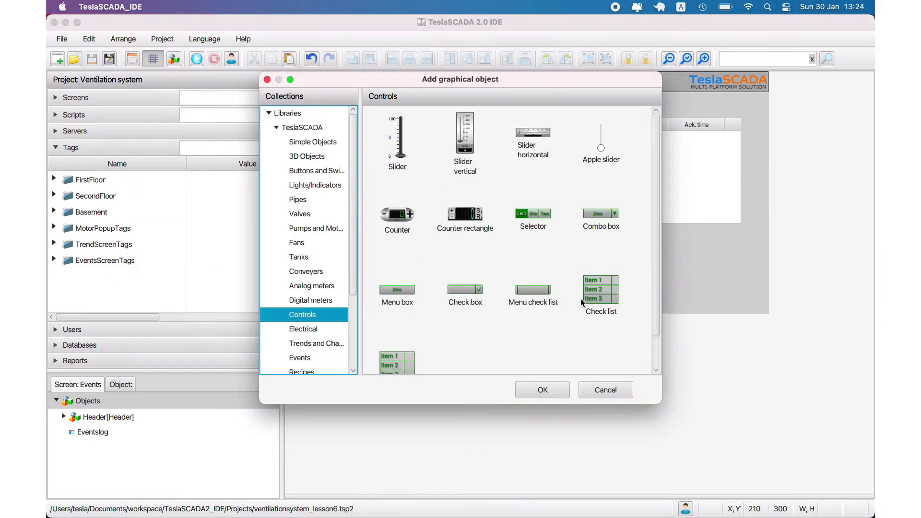
scroll(560, 332, "down", 1)
double_click(602, 281)
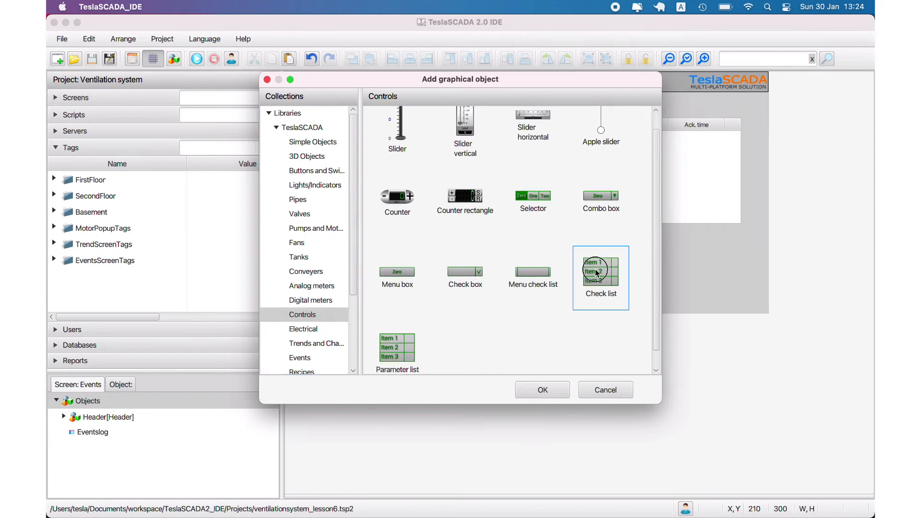
left_click(365, 246)
Set the Check list's color to #666666 and its type to 2D
double_click(386, 263)
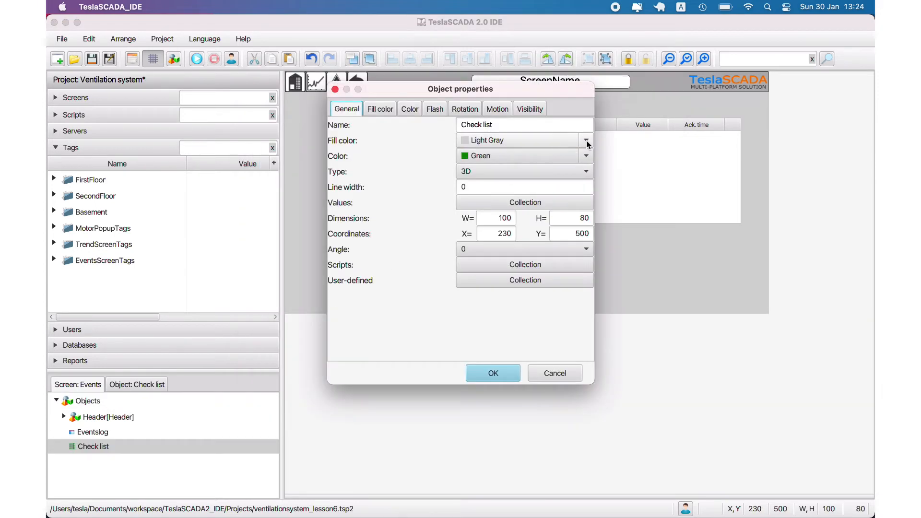
left_click(586, 157)
left_click(533, 176)
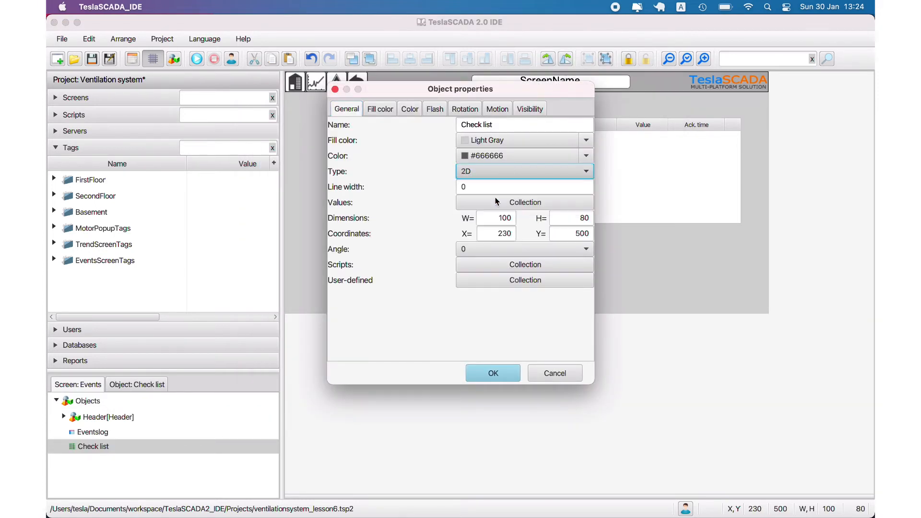
Link the Check list's first item to the activestate tag and set its text to Only Active State
left_click(525, 202)
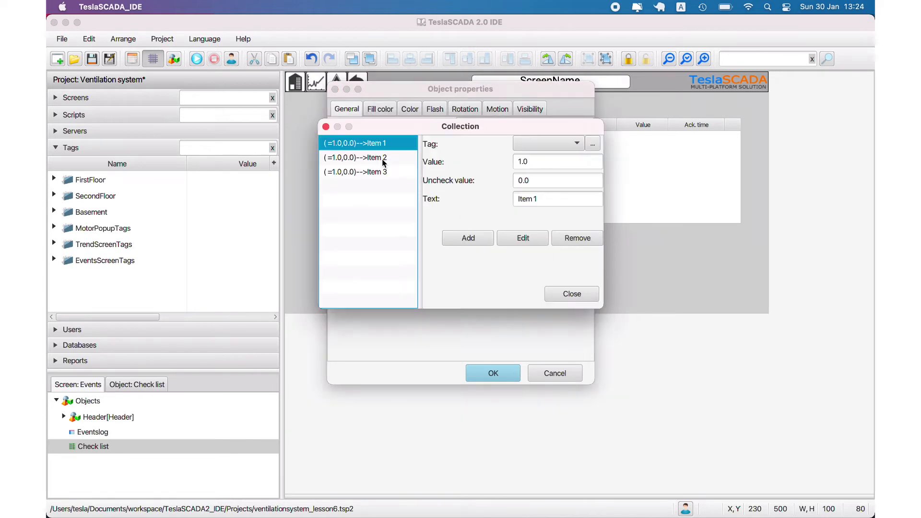
left_click(593, 143)
left_click(376, 207)
double_click(389, 217)
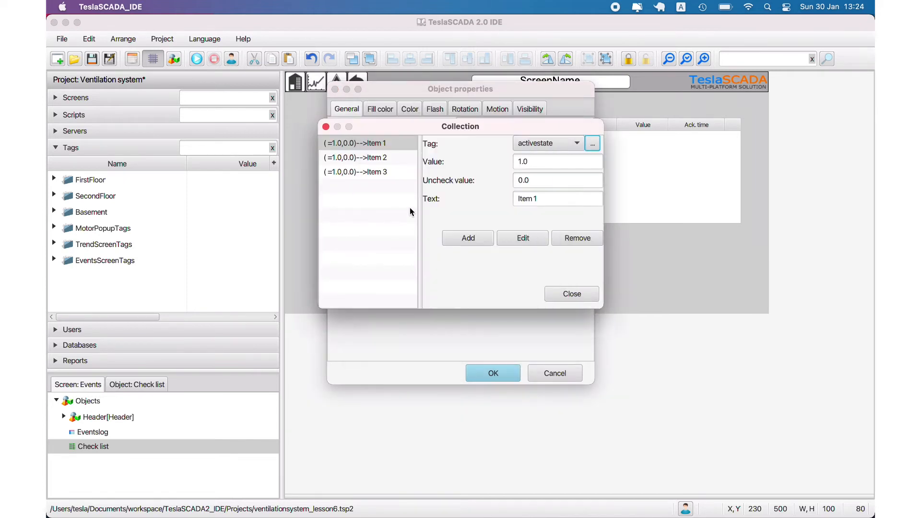
triple_click(543, 199)
type("Only Activ")
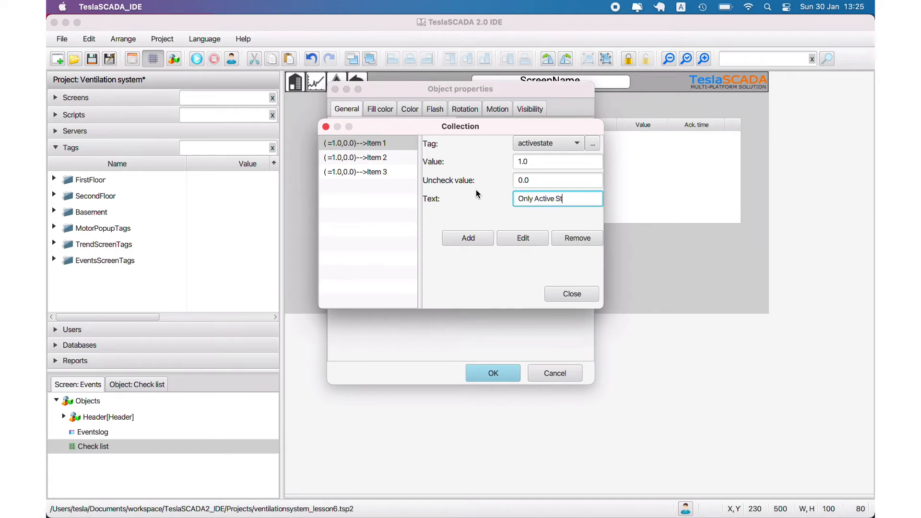
type("e State")
left_click(522, 238)
Remove Item 2 and Item 3 from the Check list's values and apply the object properties
left_click(355, 157)
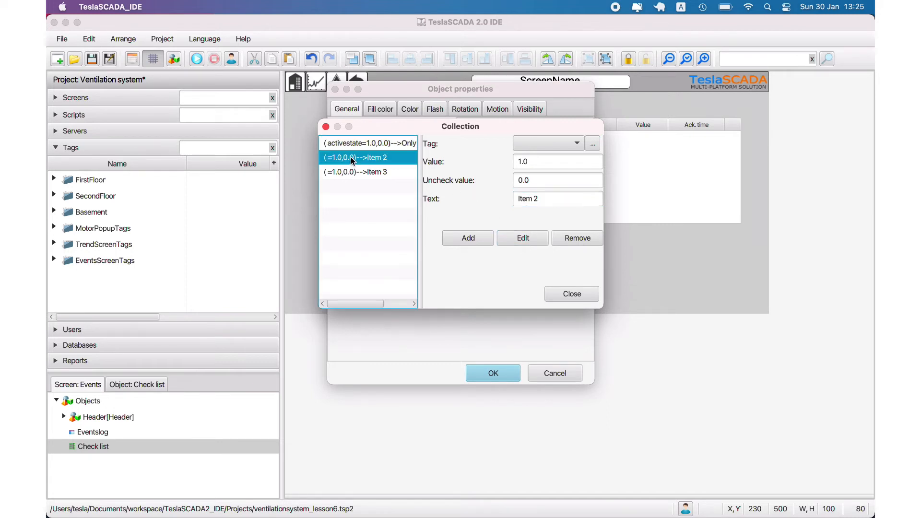
left_click(571, 239)
left_click(570, 238)
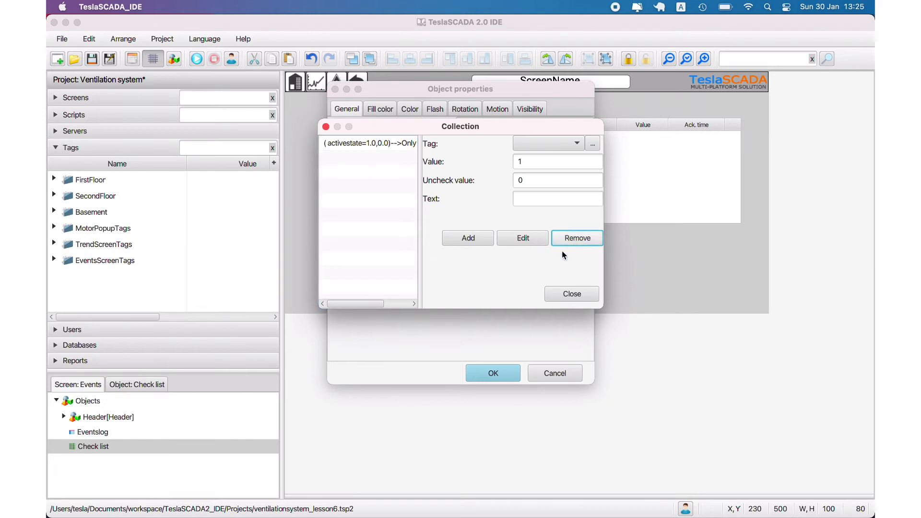
left_click(558, 293)
left_click(511, 373)
Widen the Check list to about 490 and set its line width to 12
left_click_drag(398, 258, 539, 265)
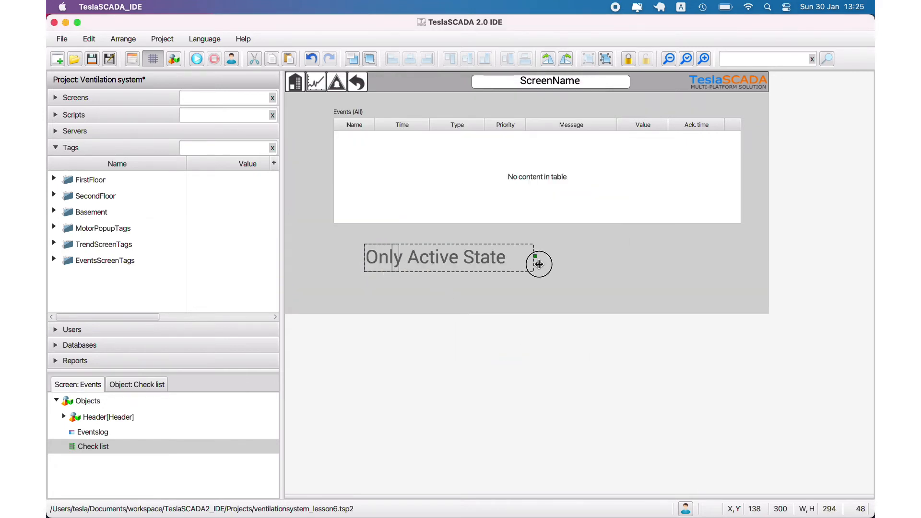
double_click(485, 265)
double_click(474, 186)
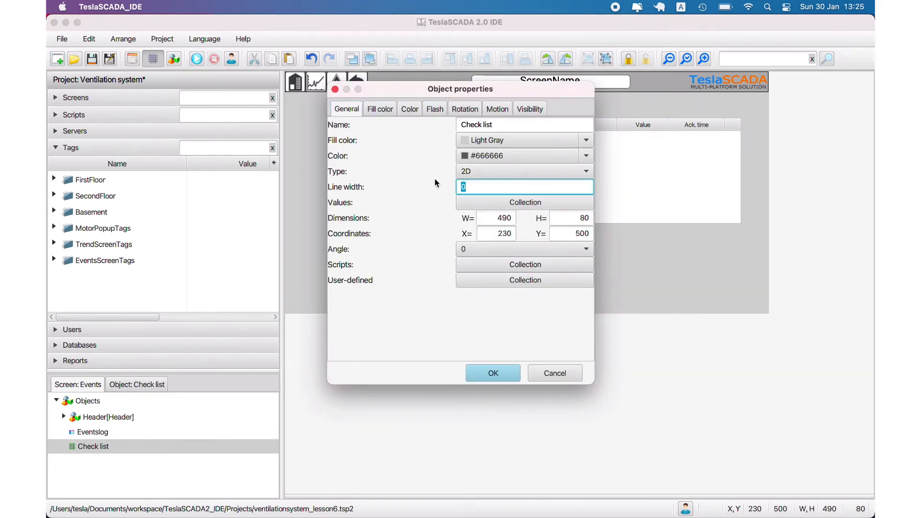
type("10")
left_click(511, 373)
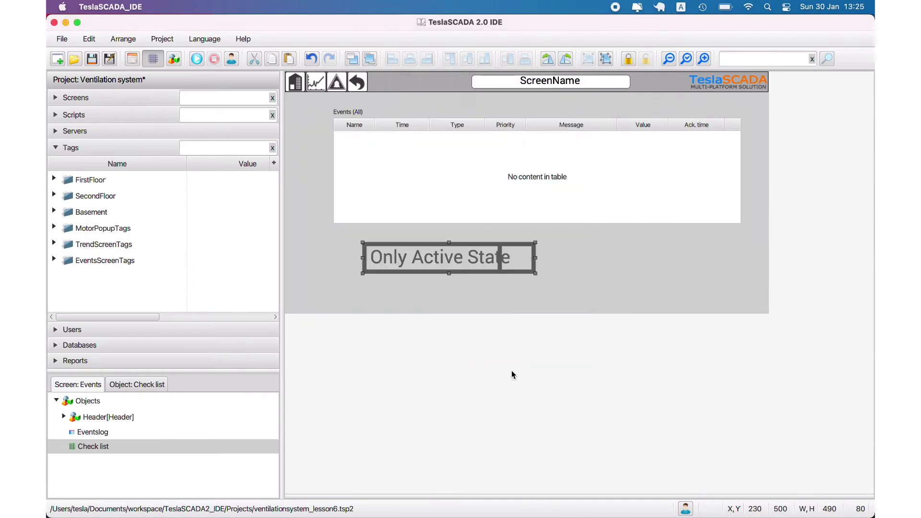
double_click(464, 272)
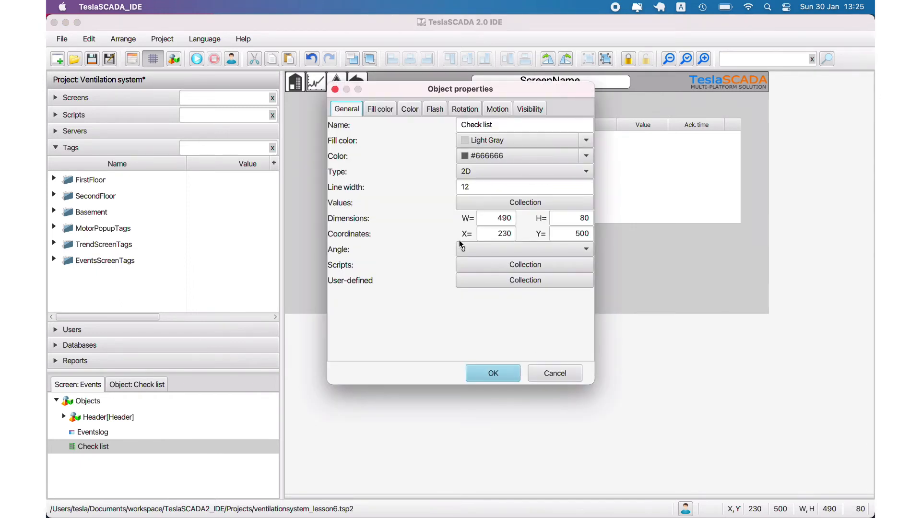
key("Return")
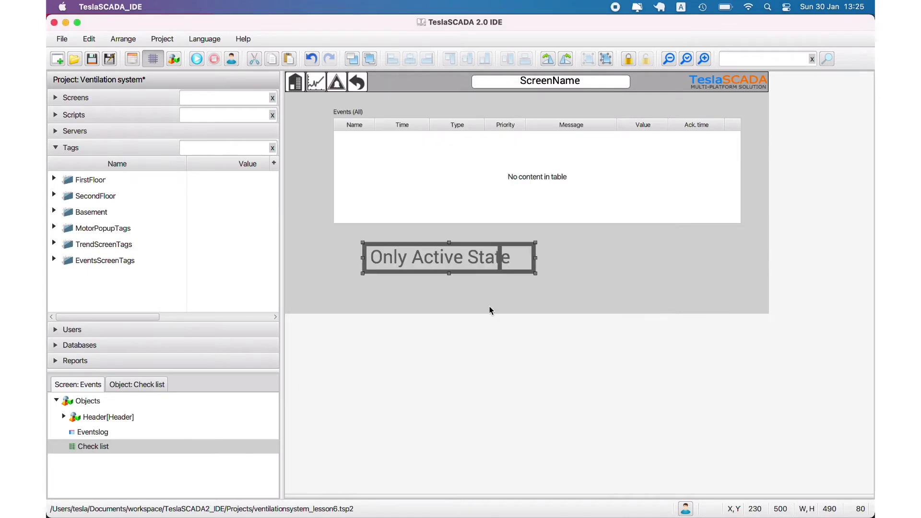
Set the Check list's line width to 2
double_click(444, 258)
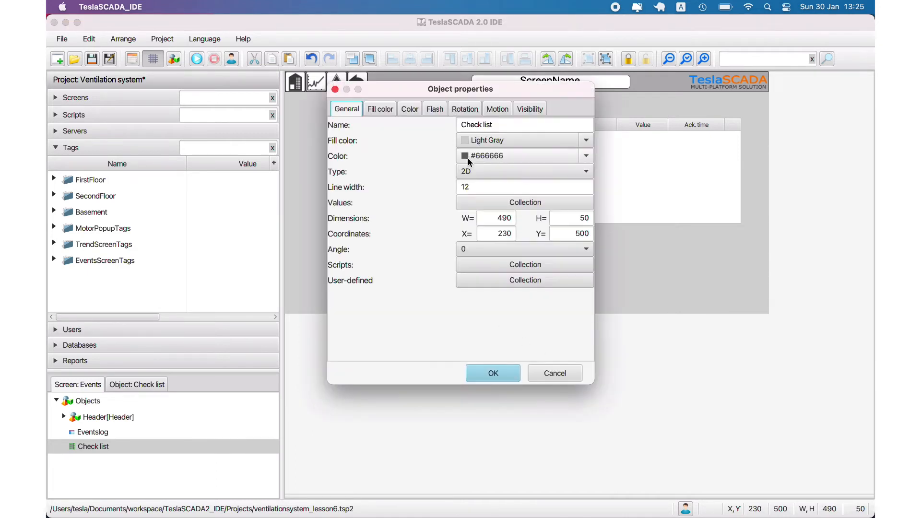
type("2")
left_click(493, 372)
Resize the Check list to about 340 by 40, align it beneath the events table's left edge, and save the project
left_click_drag(474, 262, 448, 250)
left_click_drag(503, 245, 453, 246)
mouse_move(392, 262)
left_mouse_down()
mouse_move(385, 257)
mouse_move(401, 248)
left_mouse_up()
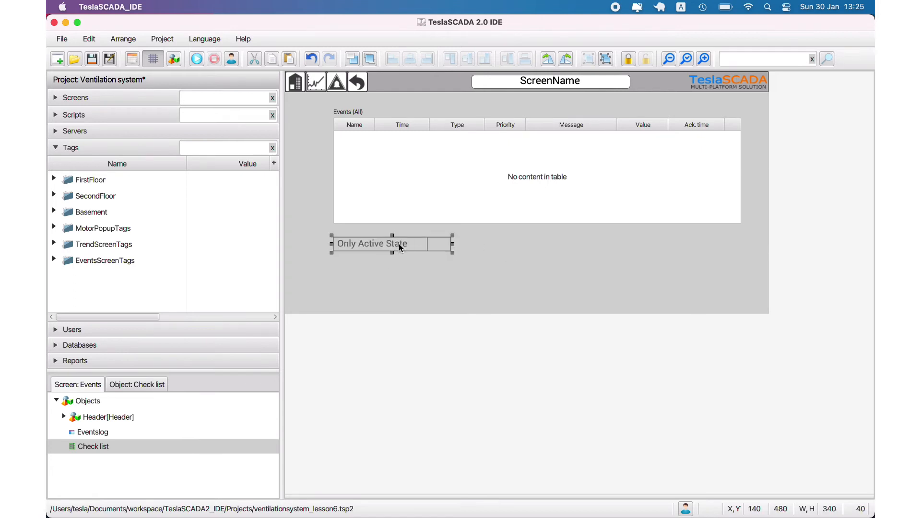
left_click(469, 249)
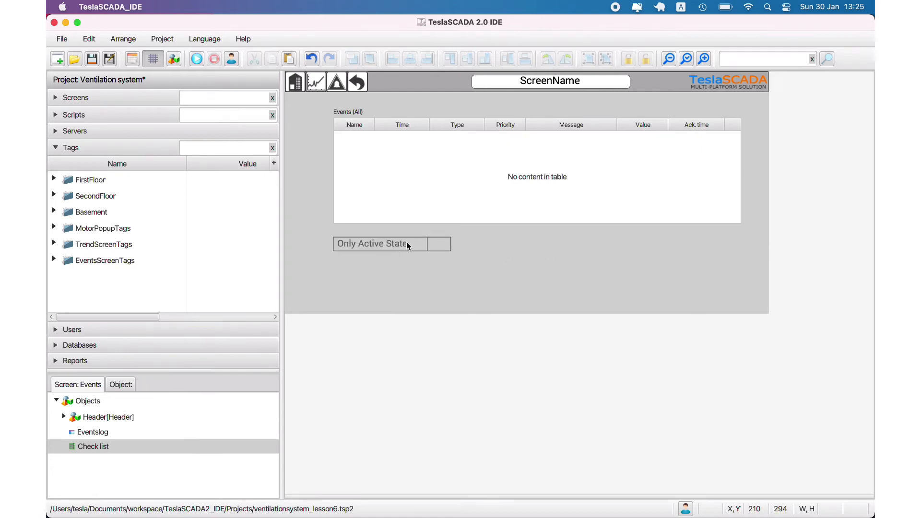
left_click(92, 59)
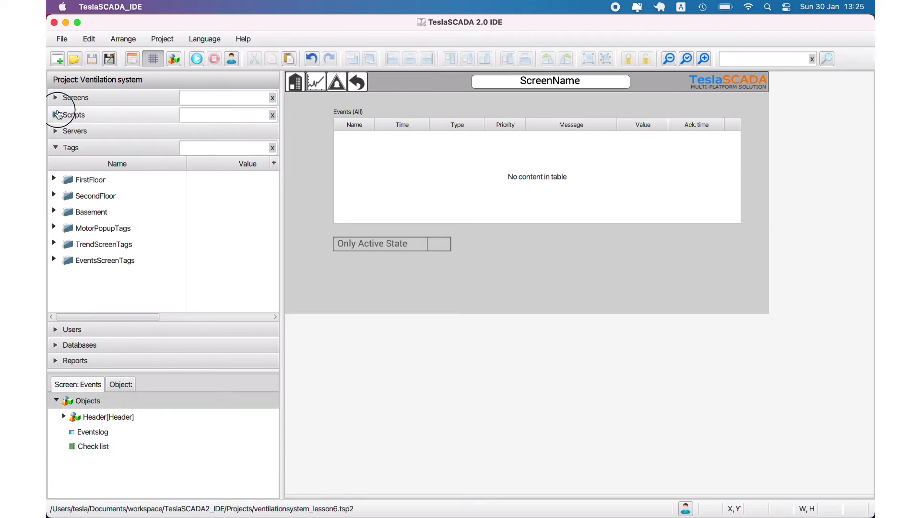
Create a new script group named Events in the project's scripts
left_click(72, 115)
right_click(81, 210)
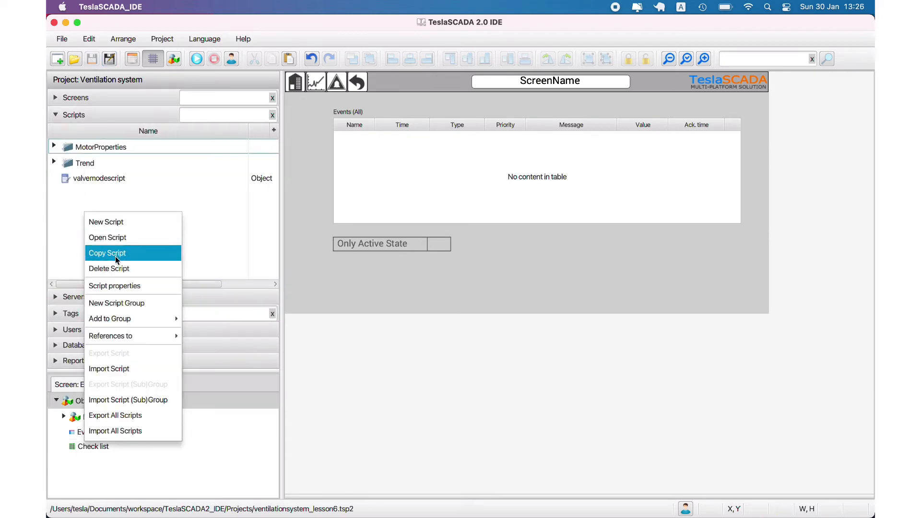
left_click(128, 300)
type("Events")
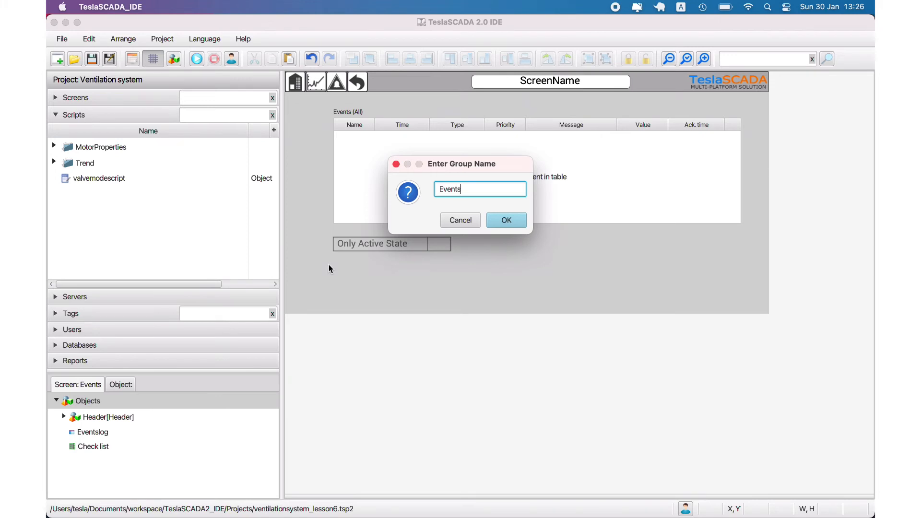
left_click(507, 222)
Create a Screen-type script named ActiveStateChange in the Events group using ST (Structured text) with OnDataChange execution, and save the project
right_click(85, 180)
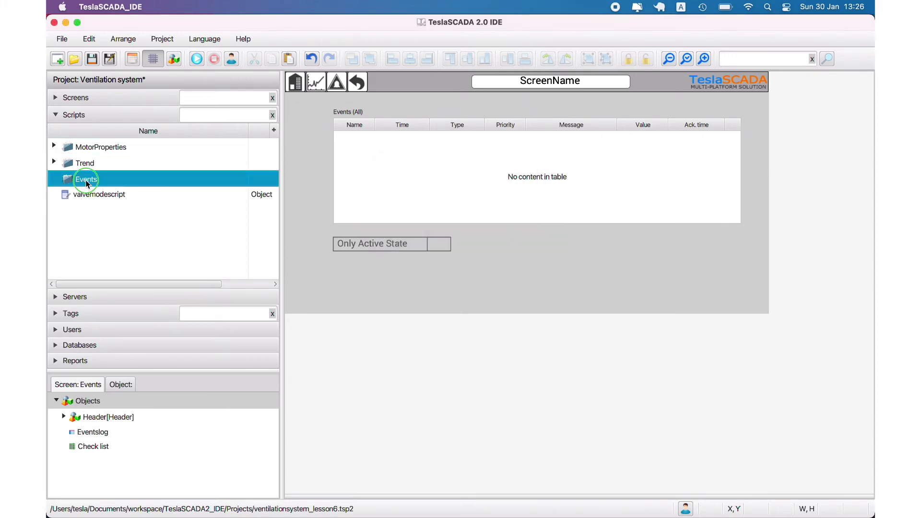
left_click(113, 257)
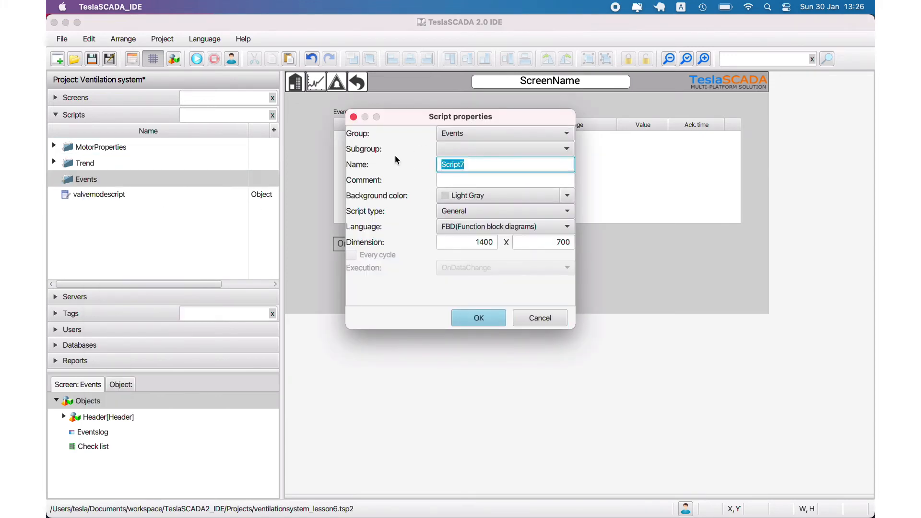
type("ActiveStateChange")
left_click(522, 214)
left_click(495, 241)
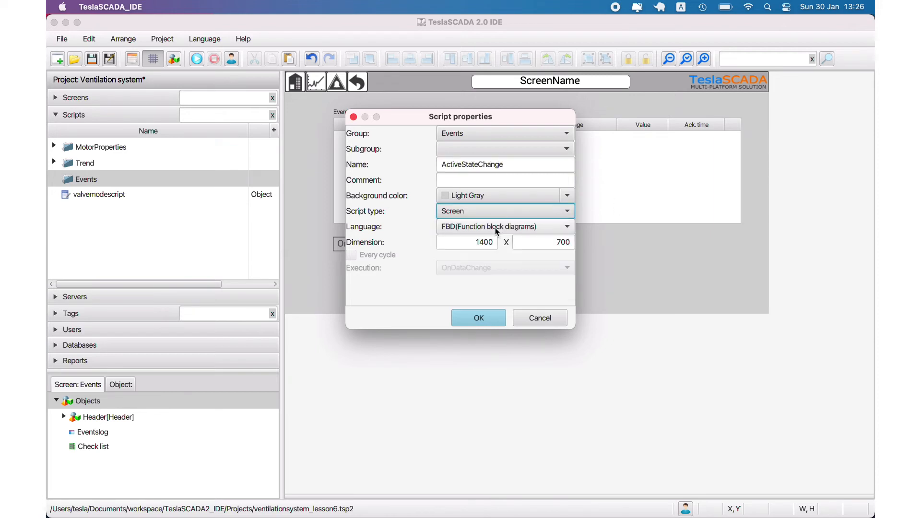
left_click(495, 229)
left_click(466, 269)
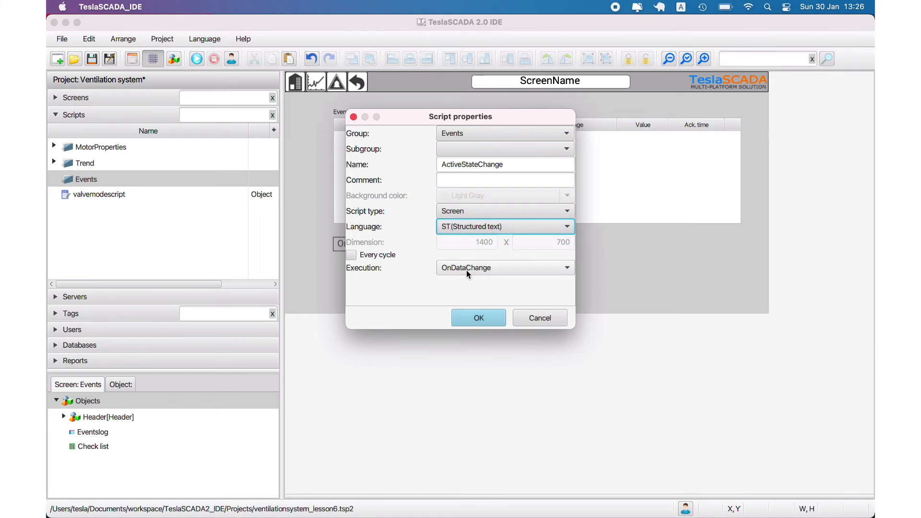
left_click(491, 318)
left_click(92, 58)
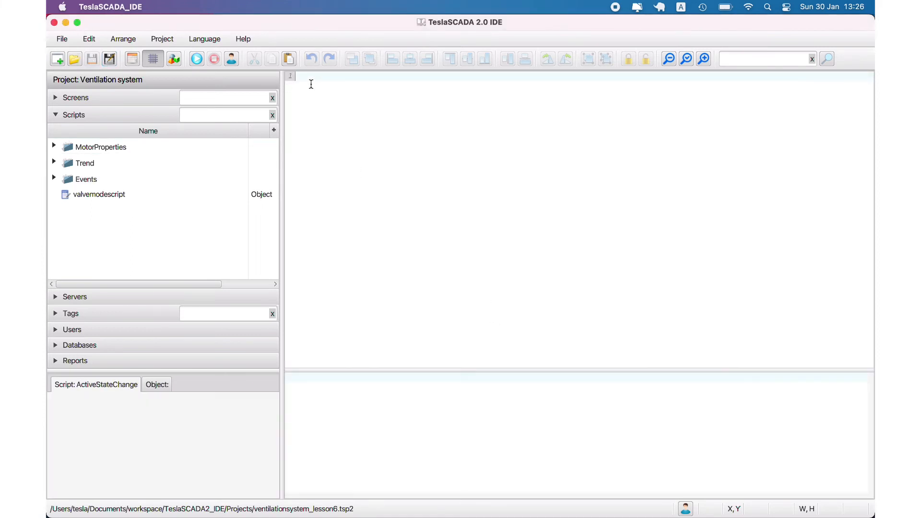
Write the script line Objects.Eventslog.onlyactivestate = Tags.activestate; and compile the ActiveStateChange script
type("Objects.Eventslog.")
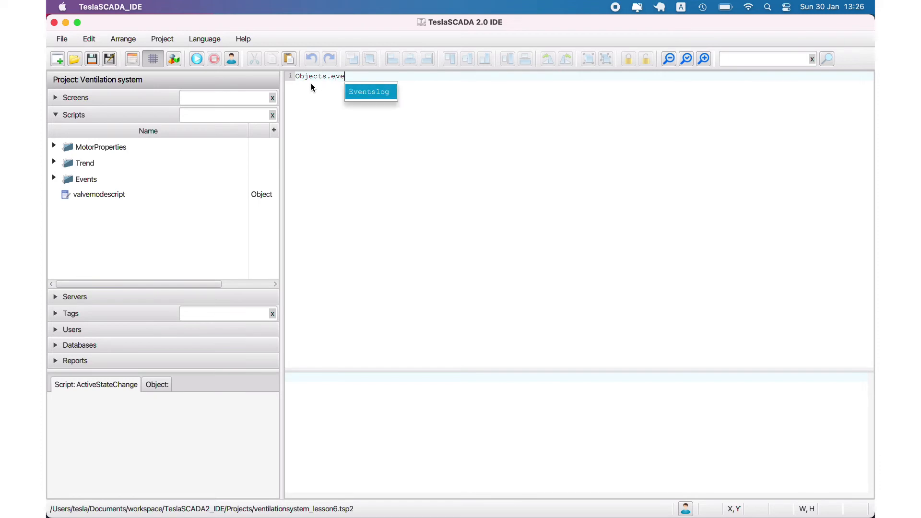
type("onl")
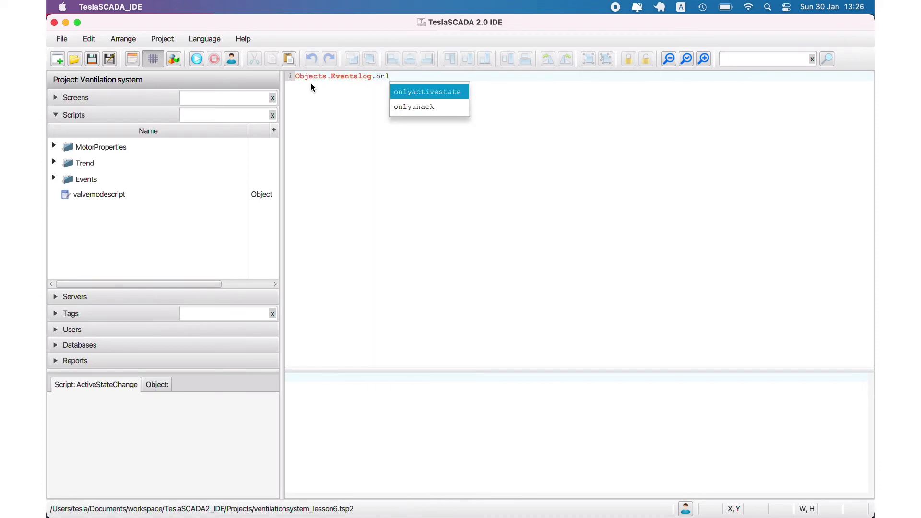
key("Return")
type("= Tags.on")
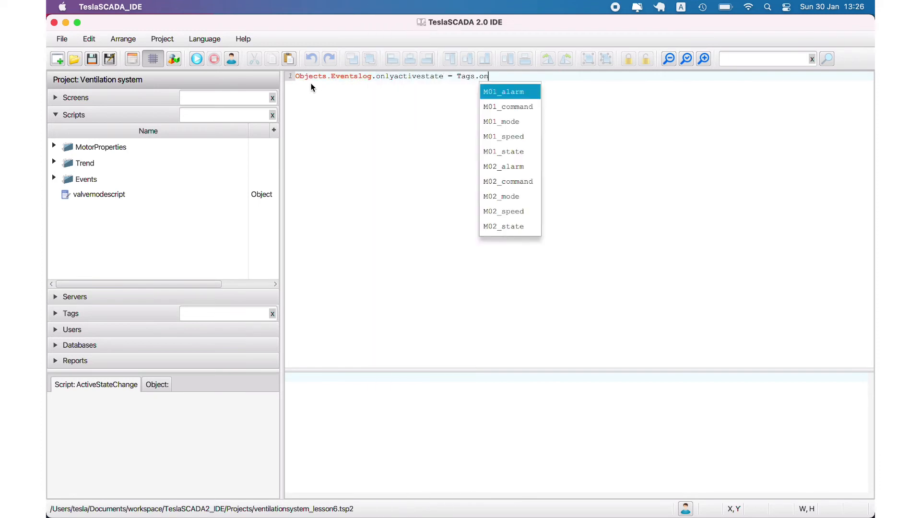
key("BackSpace")
key("BackSpace")
type("a")
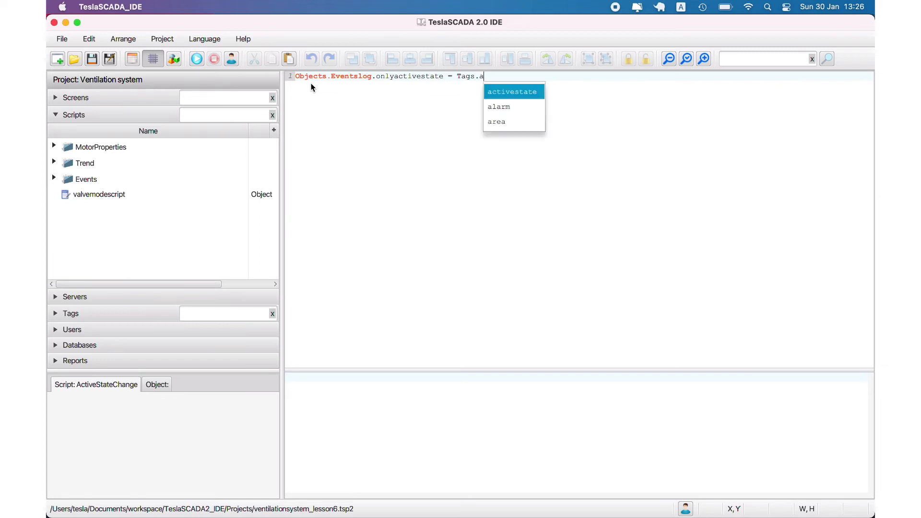
key("Return")
type(";")
left_click(197, 58)
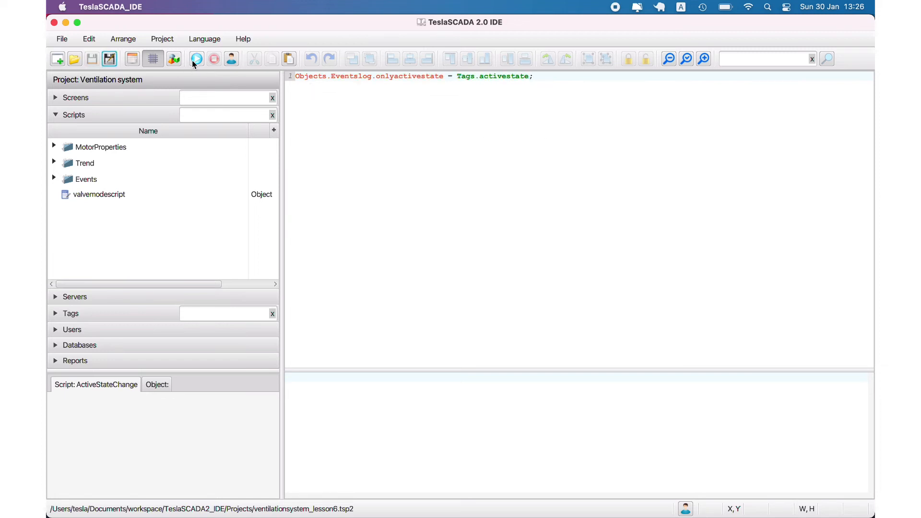
Add the ActiveStateChange script to the Events screen's script collection in its properties and save the project
left_click(72, 98)
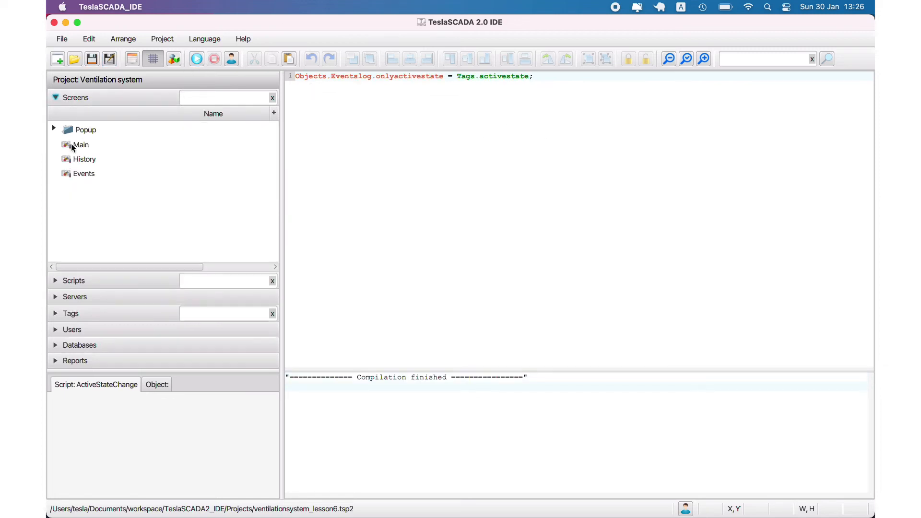
left_click(77, 173)
right_click(77, 173)
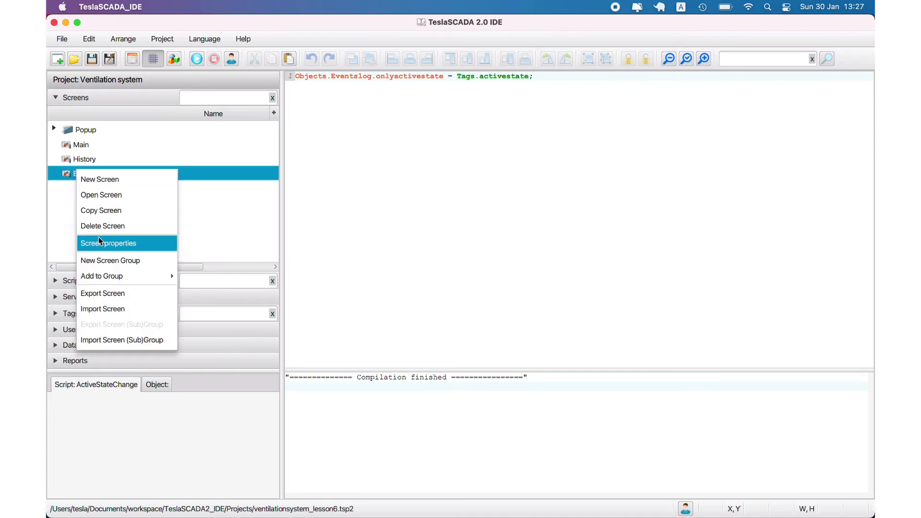
left_click(122, 243)
left_click(476, 223)
left_click(550, 153)
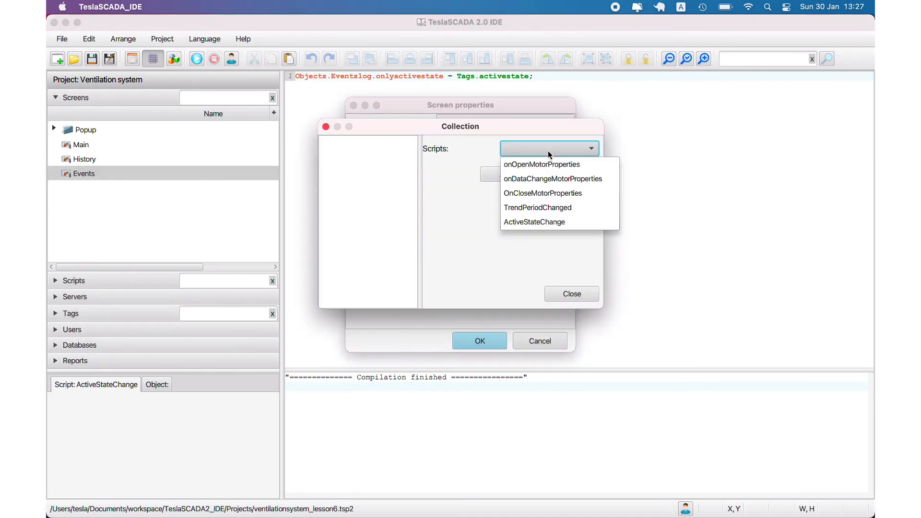
left_click(535, 222)
left_click(507, 174)
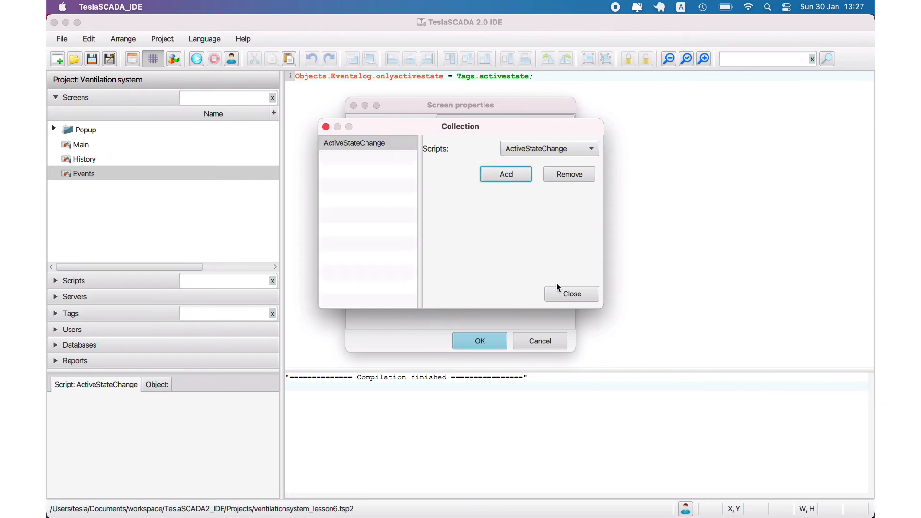
left_click(571, 294)
left_click(479, 341)
left_click(92, 58)
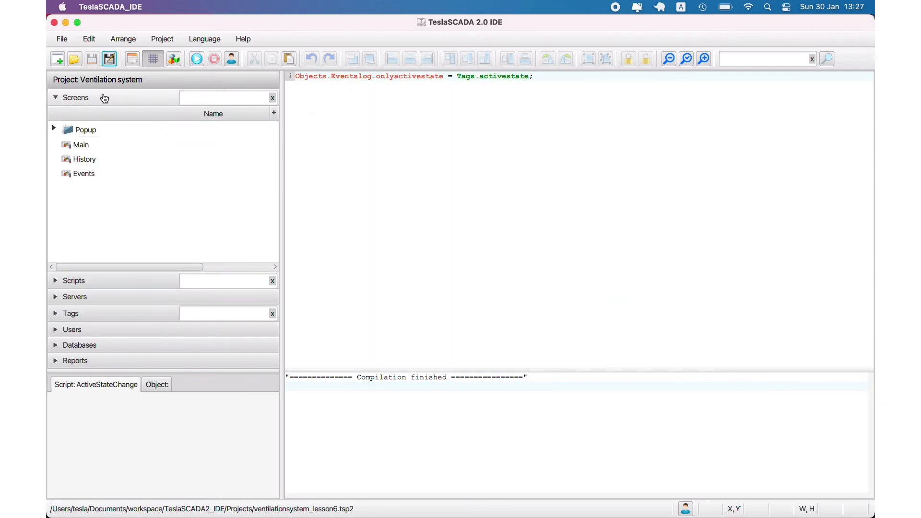
Run the project, go to the Events screen from the header, and switch off its Only Active State check
left_click(96, 97)
left_click(92, 99)
left_click(82, 145)
left_click(197, 60)
left_click(337, 83)
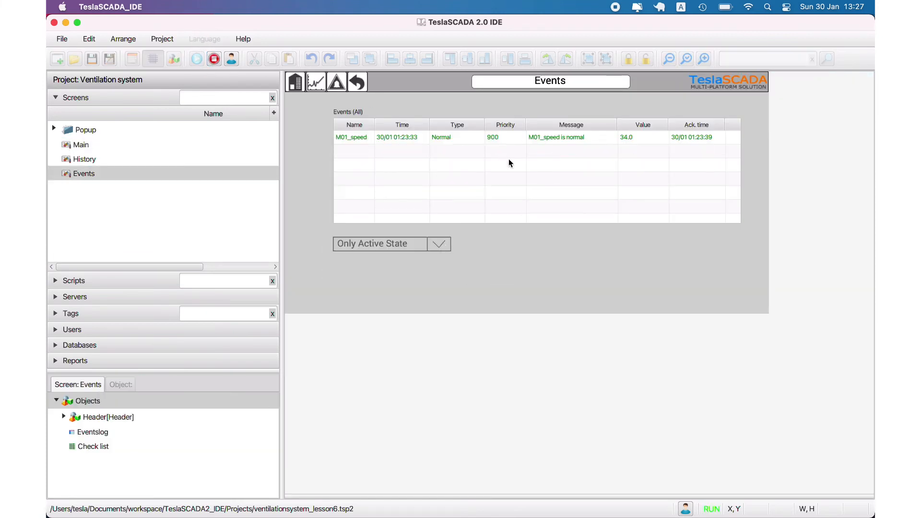
left_click(442, 245)
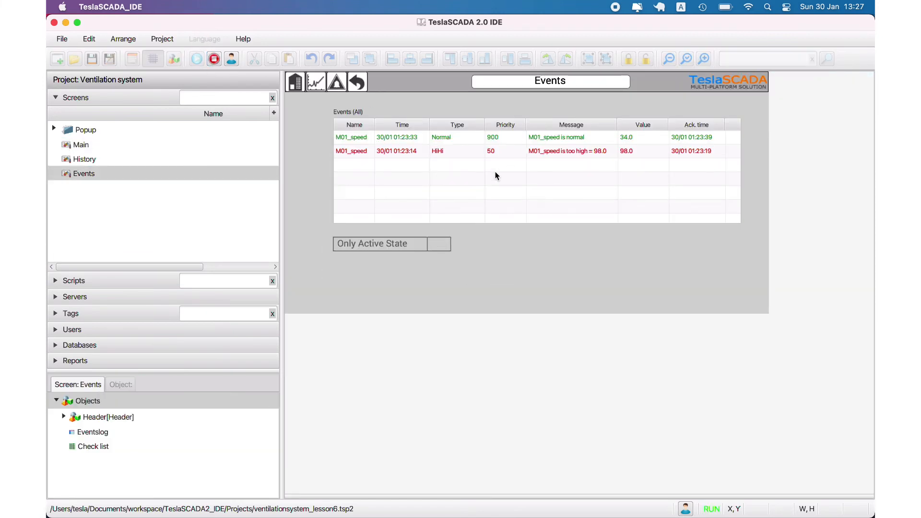
Set the running value of the SecondFloor tag M02_alarm to true
left_click(67, 313)
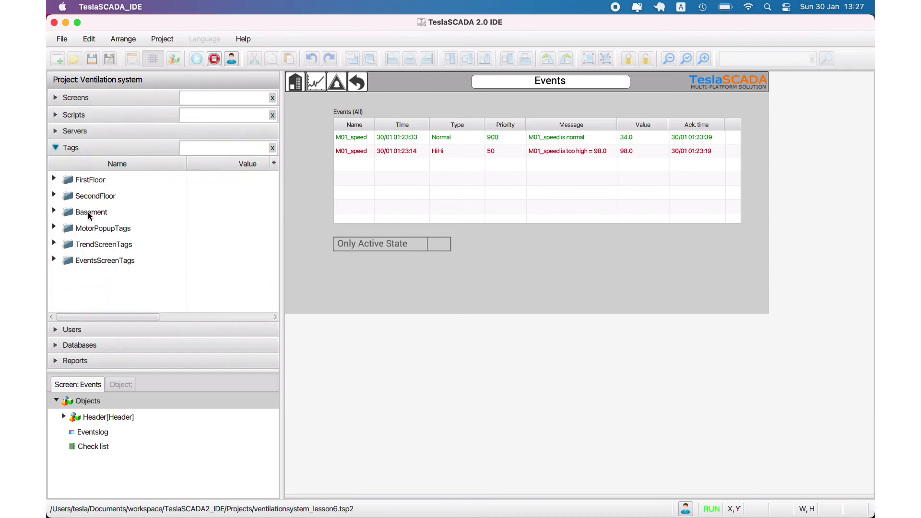
left_click(54, 195)
left_click(62, 212)
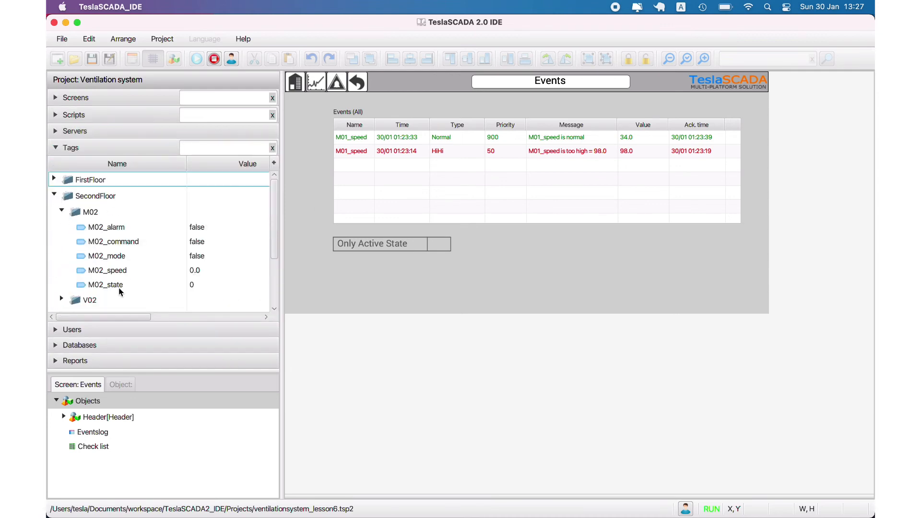
double_click(154, 229)
left_click(490, 189)
left_click(473, 219)
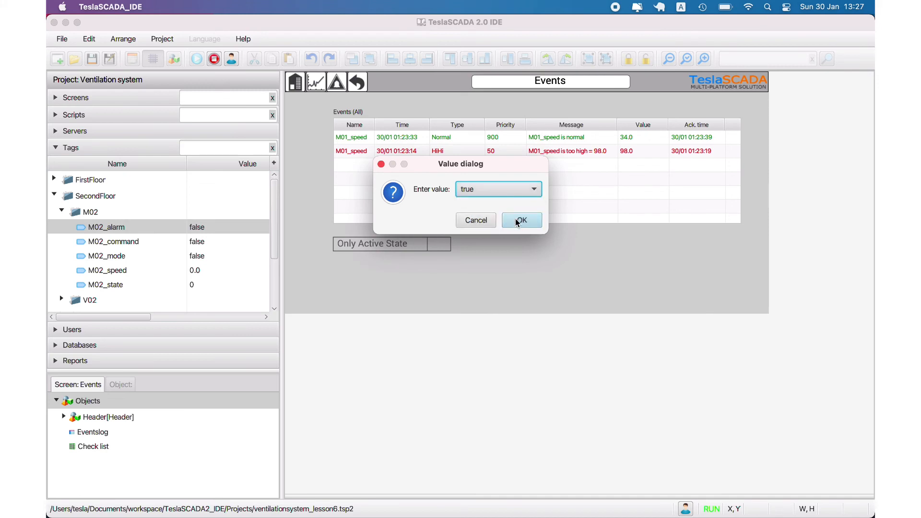
left_click(519, 220)
left_click(558, 223)
Set the running value of the M02_alarm tag to false
double_click(178, 227)
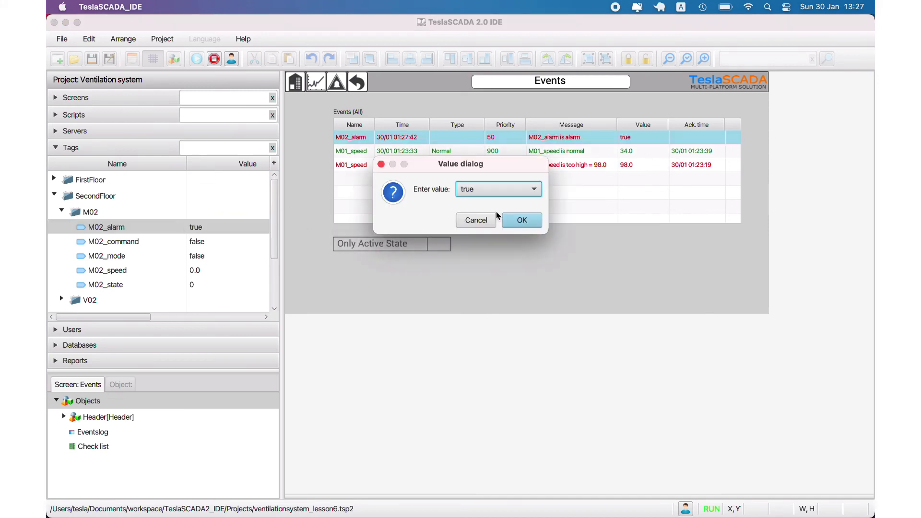
left_click(523, 191)
left_click(511, 203)
left_click(531, 229)
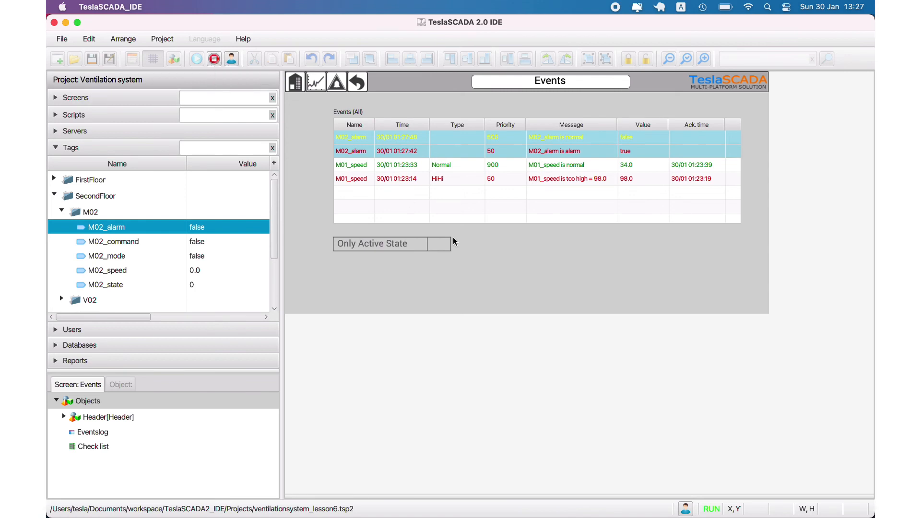
Switch Only Active State on and off again to compare the event lists, and stop the running project
left_click(438, 248)
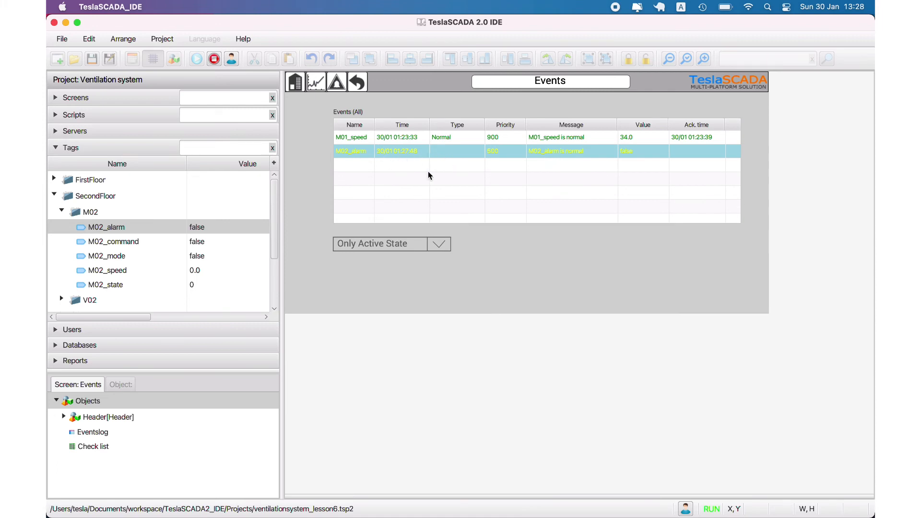
left_click(441, 243)
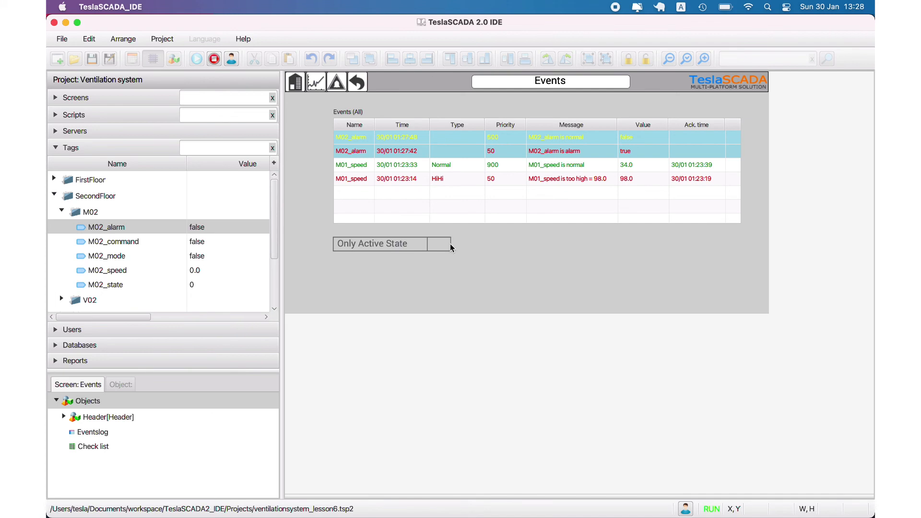
left_click(214, 59)
Open the LoLo priority in the alarm settings of the M02_alarm tag and accept the tag properties
double_click(156, 226)
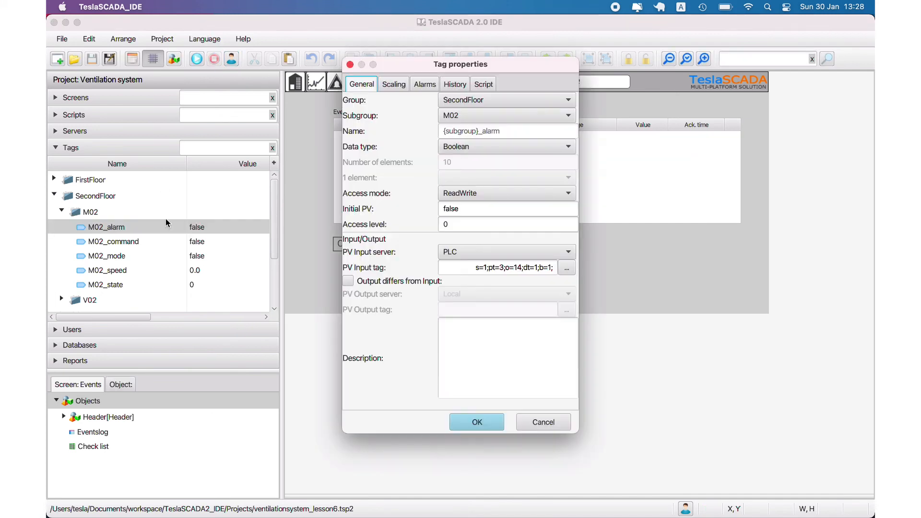
left_click(425, 85)
left_click(540, 204)
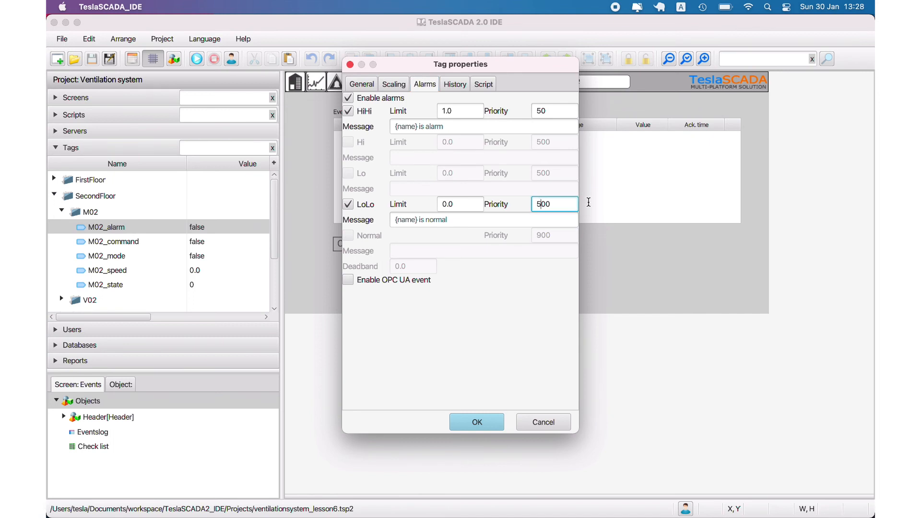
left_click(477, 423)
Set the LoLo alarm priority of the FirstFloor tag M01_alarm to 900
left_click(53, 179)
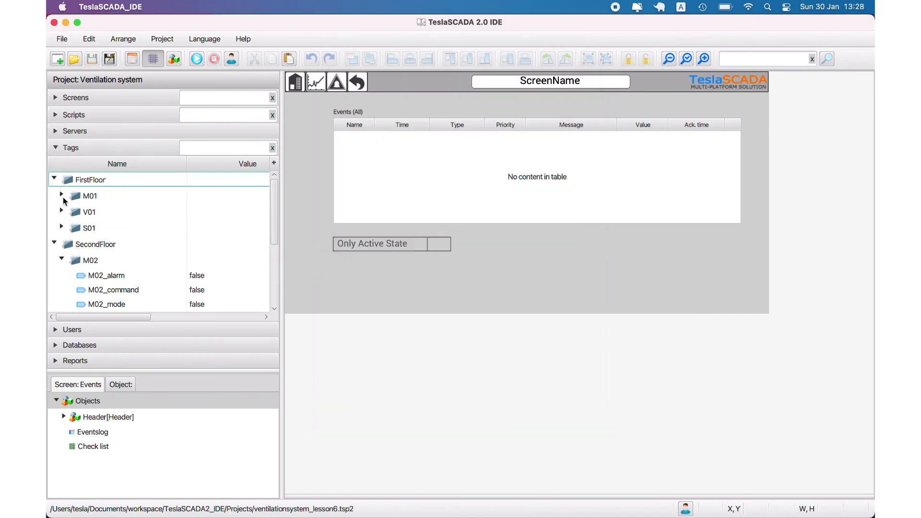
left_click(61, 196)
double_click(106, 211)
left_click(425, 84)
left_click(542, 202)
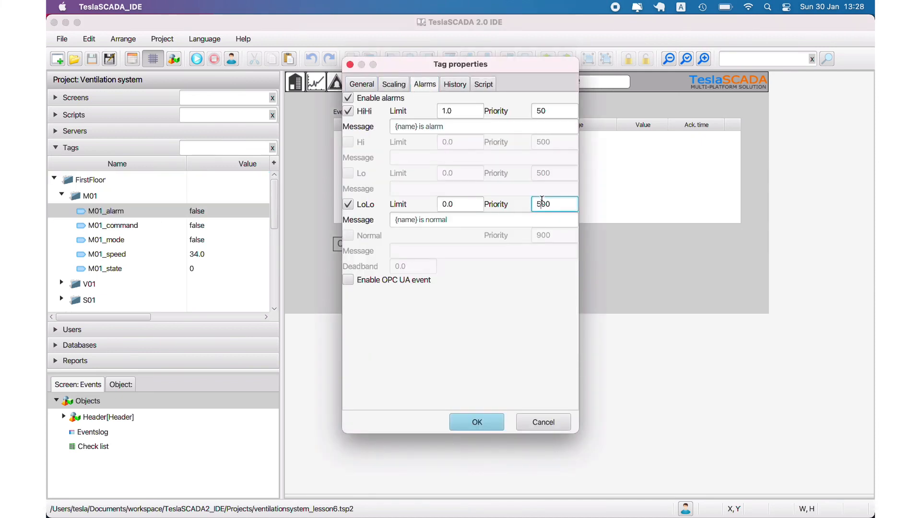
type("9")
left_click(477, 422)
Set the LoLo alarm priority of the Basement tag M03_alarm to 900 and save the project
left_click(61, 196)
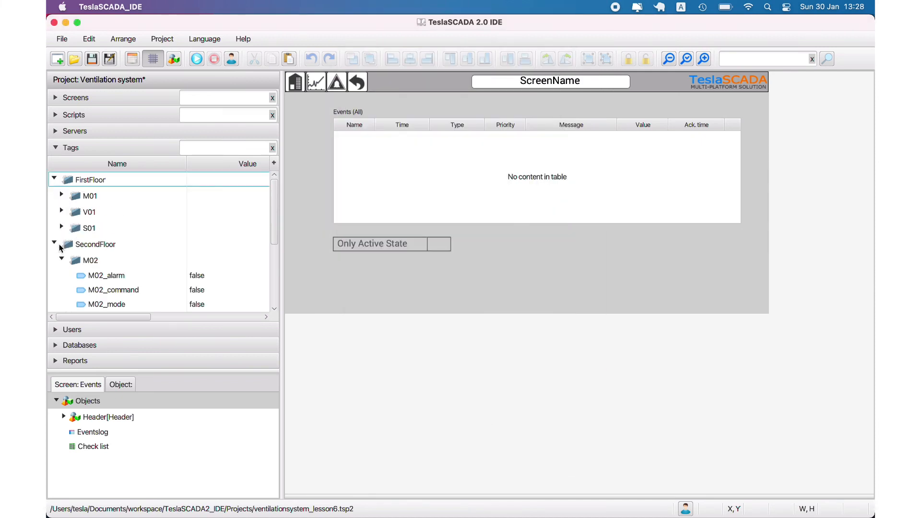
left_click(55, 180)
left_click(53, 195)
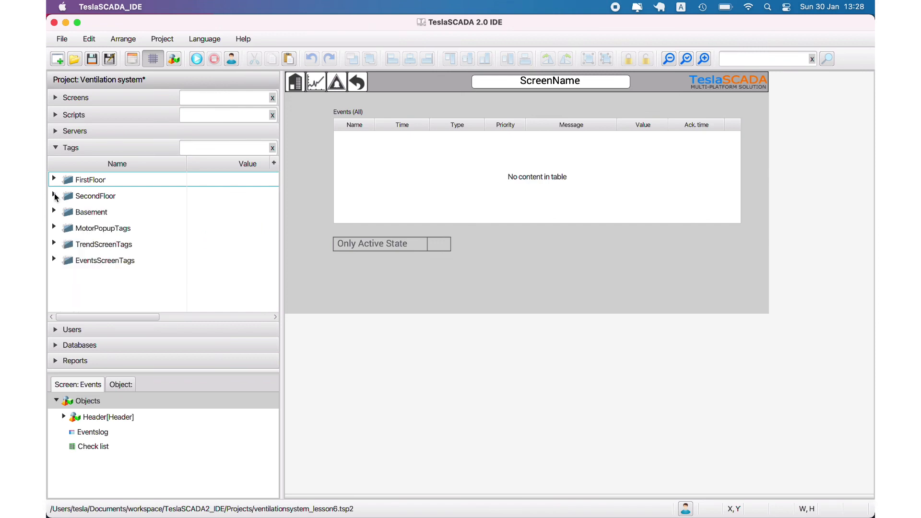
left_click(54, 213)
left_click(61, 228)
double_click(107, 243)
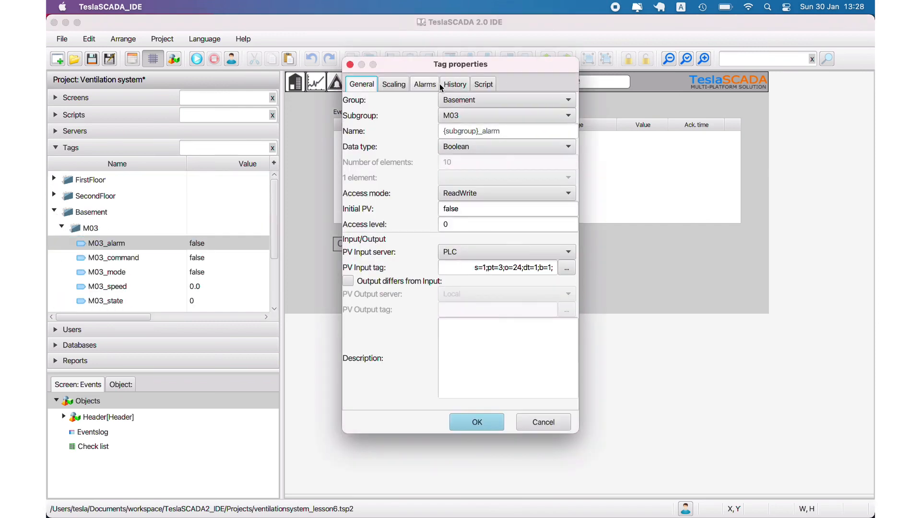
left_click(426, 84)
left_click(542, 202)
key("BackSpace")
type("900")
left_click(476, 419)
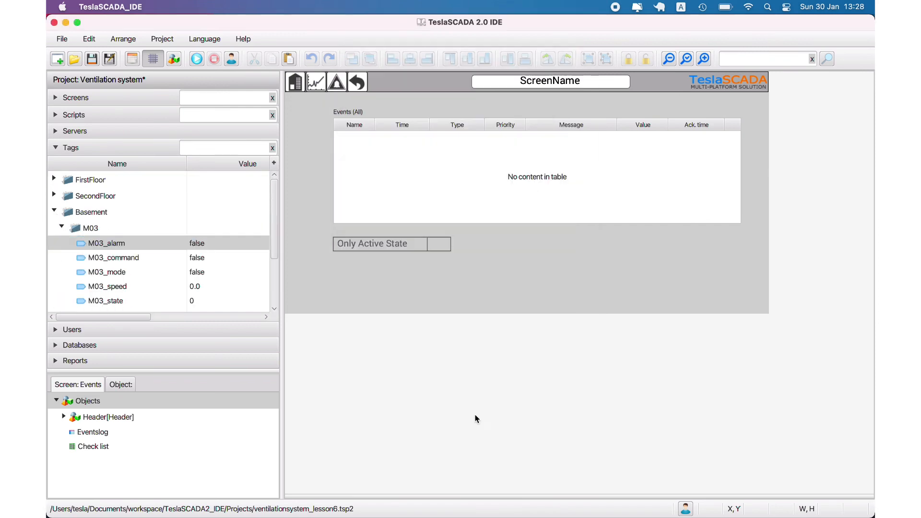
left_click(96, 60)
Run the project and set the running value of the M03_alarm tag to true
left_click(198, 60)
left_click(128, 243)
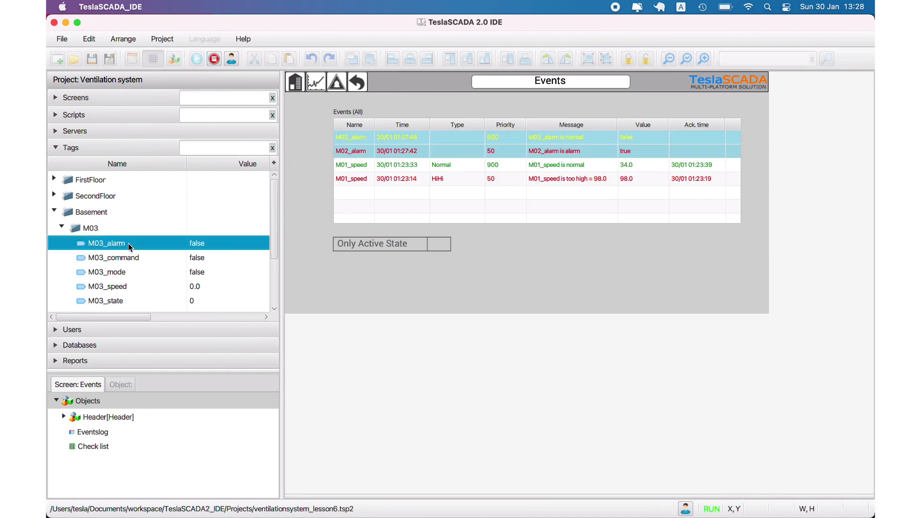
double_click(128, 243)
left_click(487, 190)
left_click(479, 217)
left_click(518, 217)
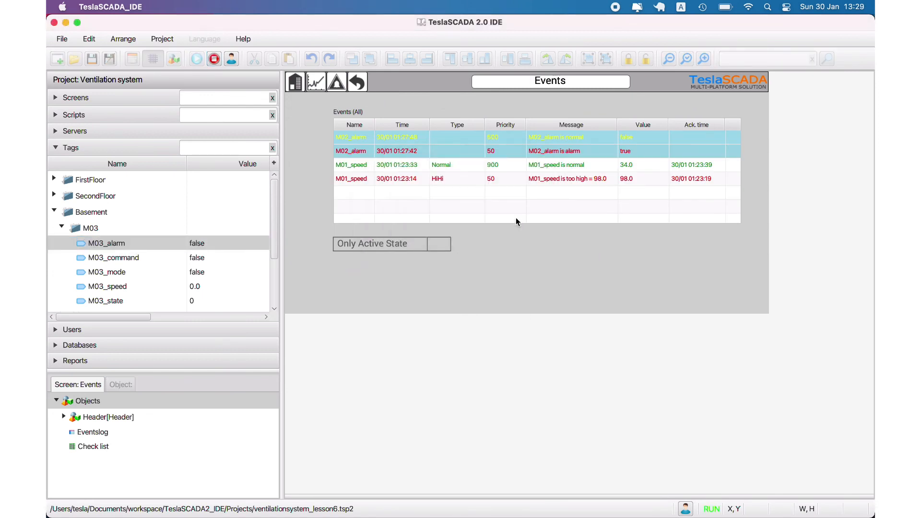
left_click(554, 220)
Set the running value of the M03_alarm tag to false
double_click(182, 241)
left_click(496, 189)
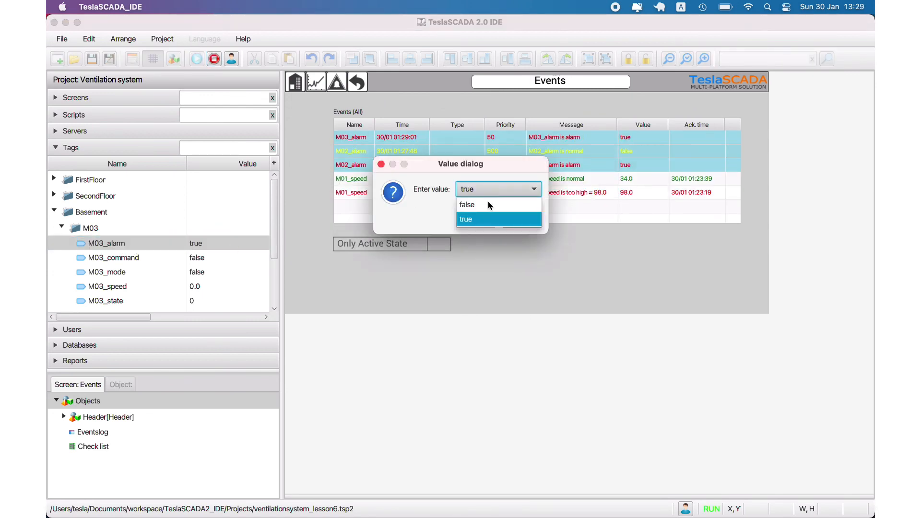
left_click(489, 204)
left_click(510, 220)
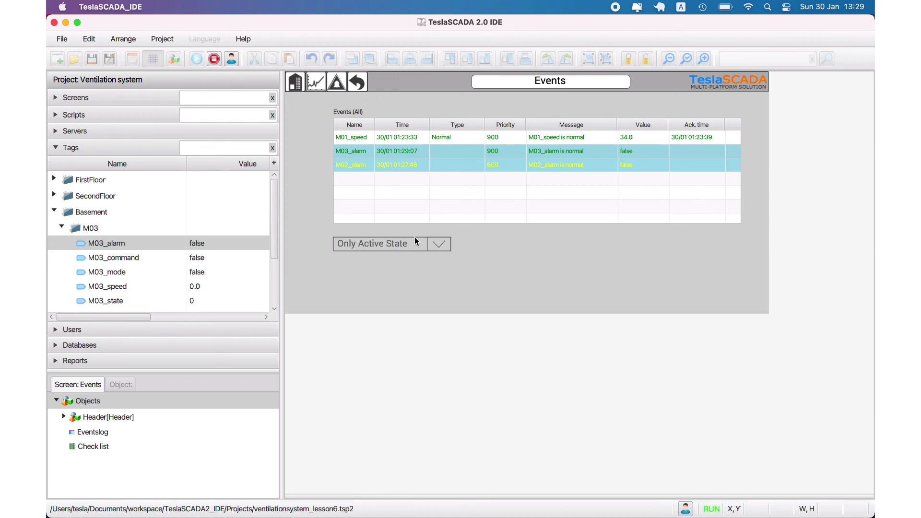
Switch off Only Active State on the Events screen and acknowledge all events in the table
left_click(436, 243)
right_click(428, 149)
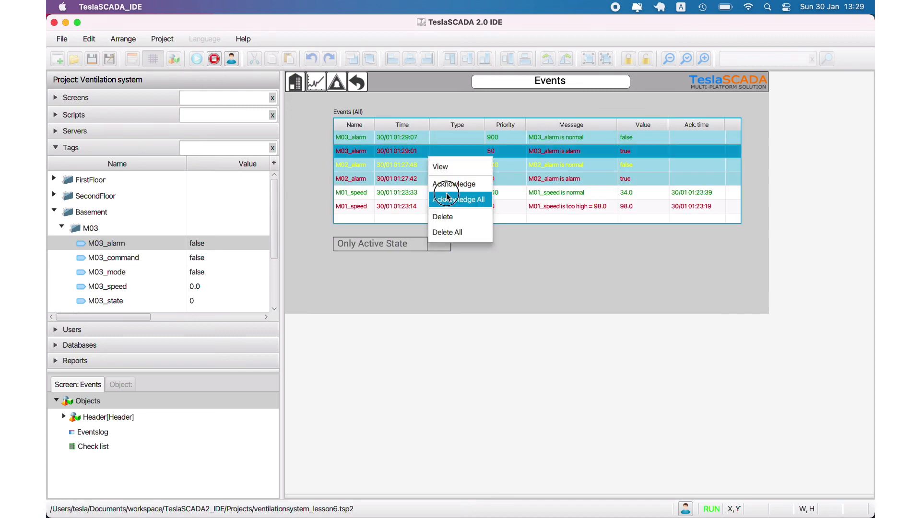
left_click(439, 195)
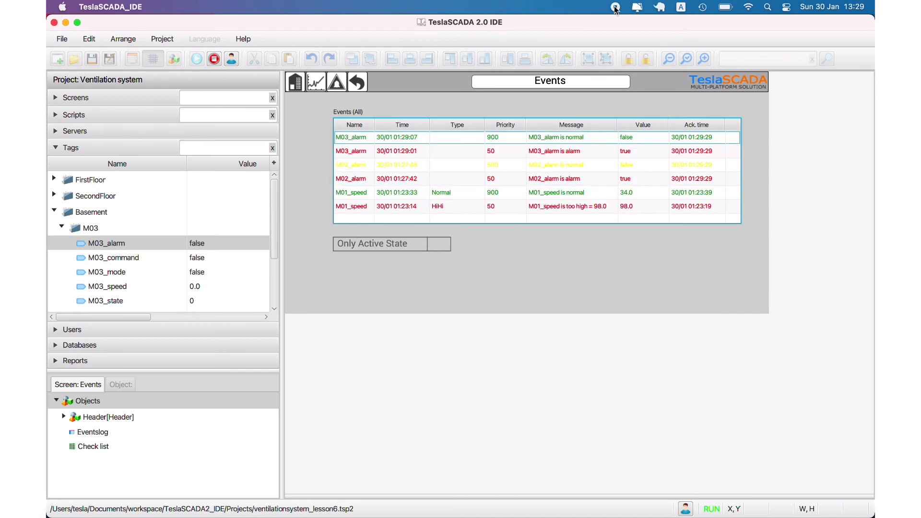